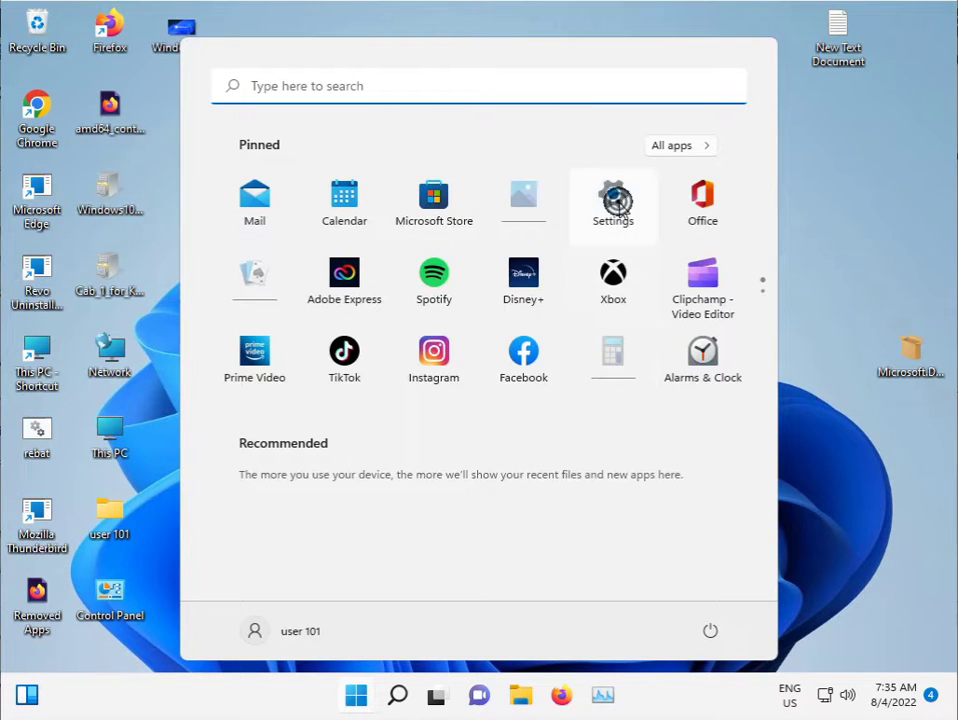
Navigate Settings to System > Troubleshoot > Other troubleshooters to find Windows Update
{"action": "left_click", "coordinate": [617, 203]}
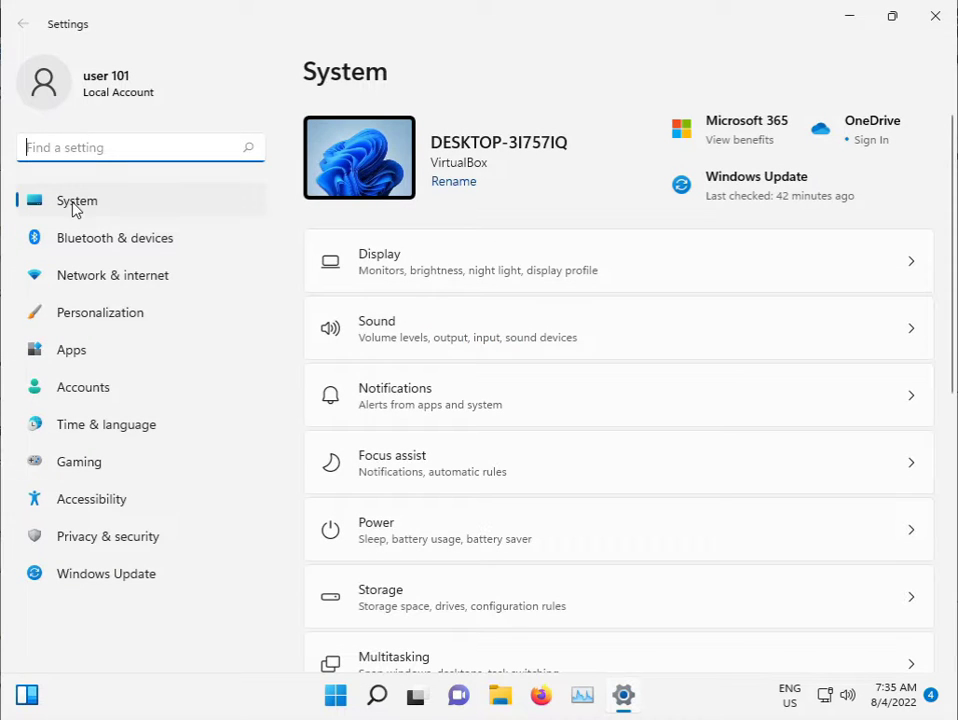
{"action": "scroll", "coordinate": [468, 490], "scroll_direction": "down", "scroll_amount": 5}
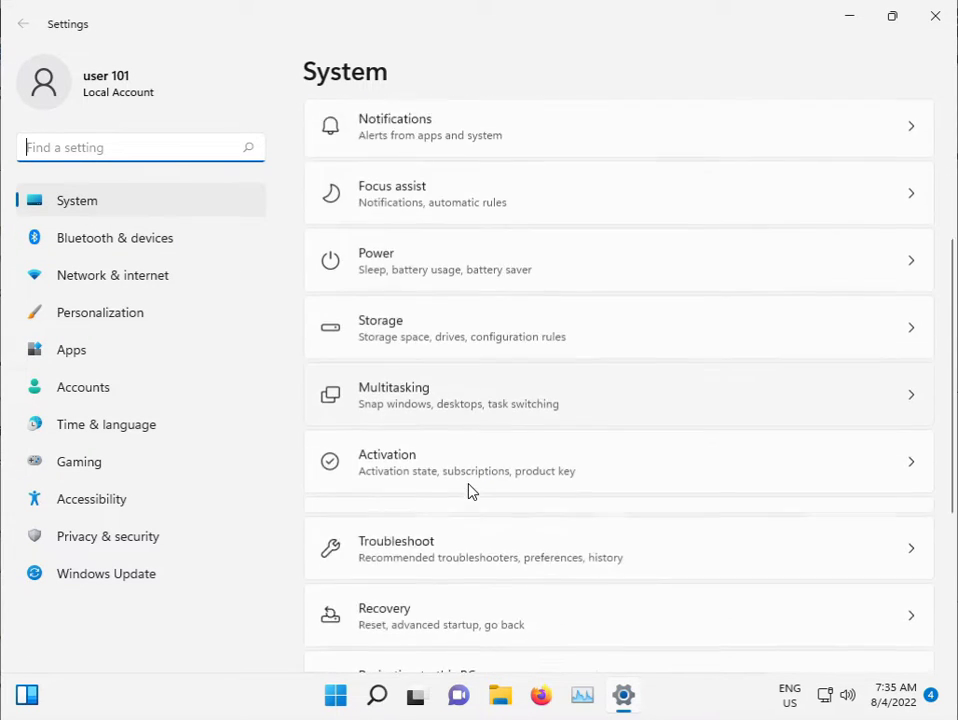
{"action": "left_click", "coordinate": [419, 380]}
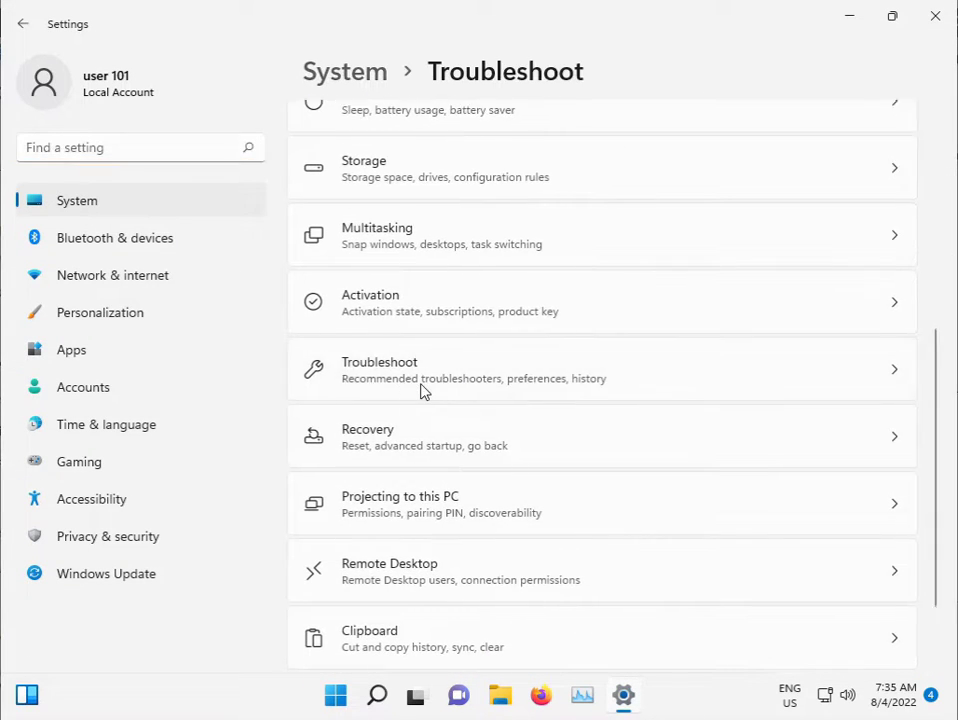
{"action": "left_click", "coordinate": [534, 306]}
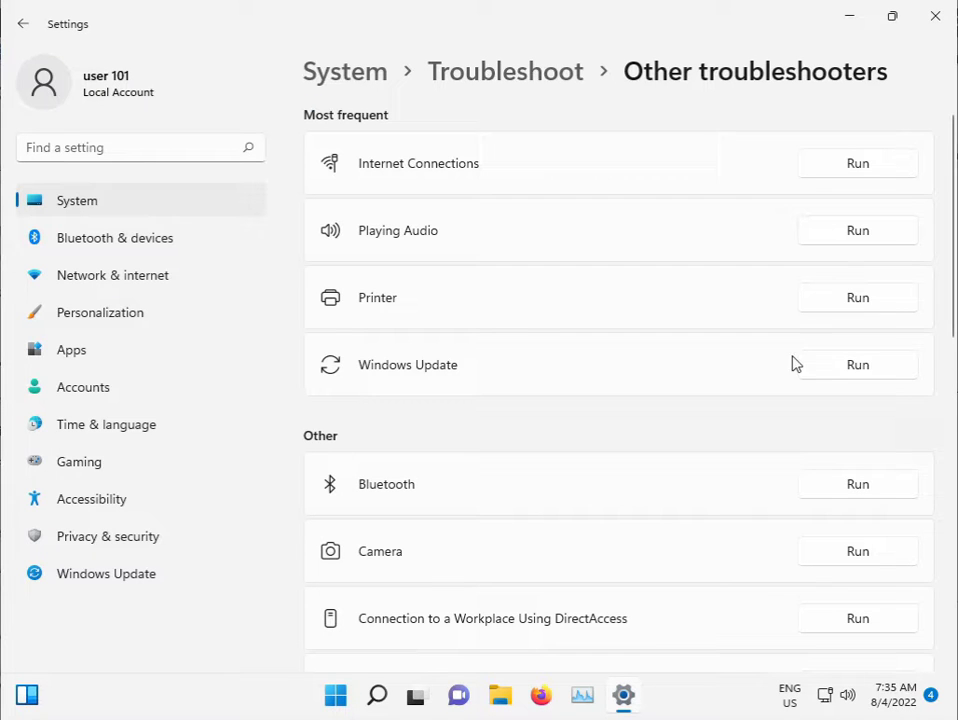
Start the Windows Update troubleshooter, close Settings, and bring up the Run dialog
{"action": "left_click", "coordinate": [829, 364]}
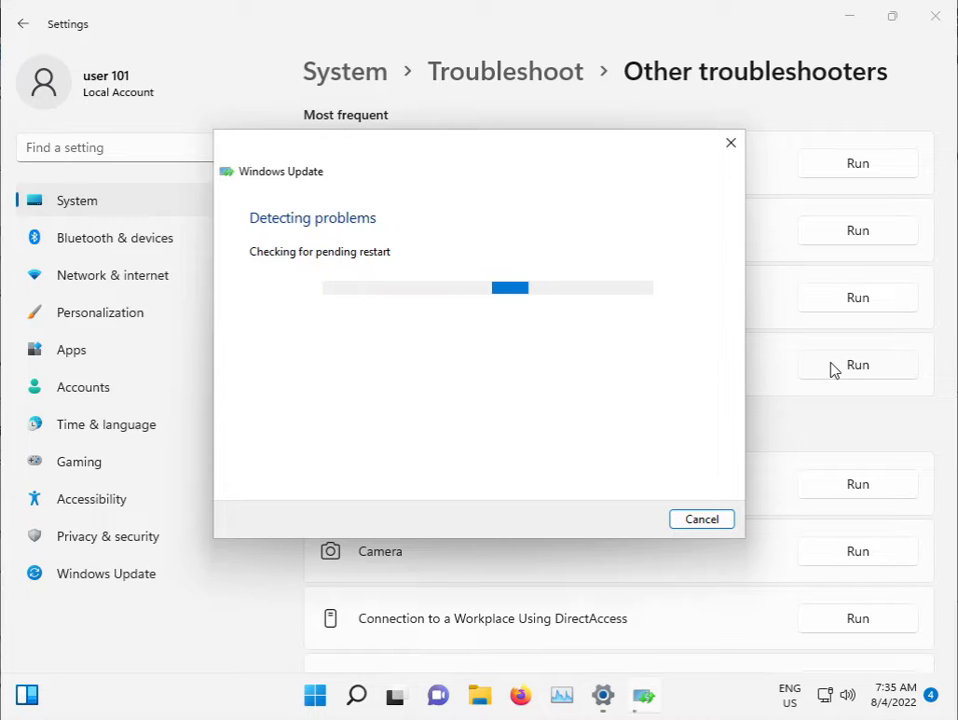
{"action": "left_click", "coordinate": [930, 20]}
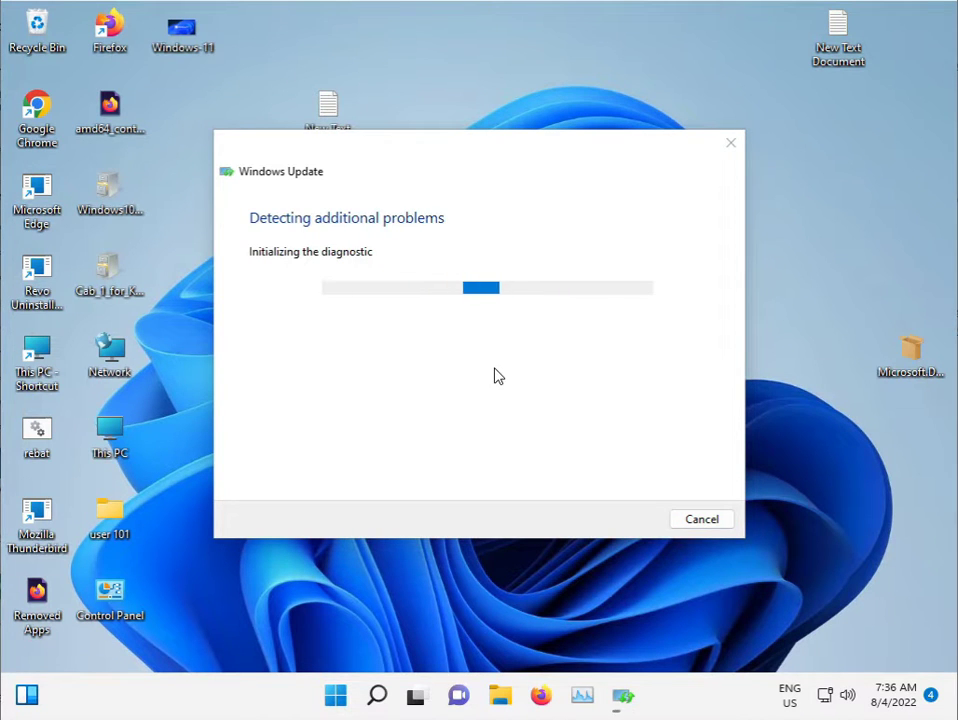
{"action": "key", "text": "super+r"}
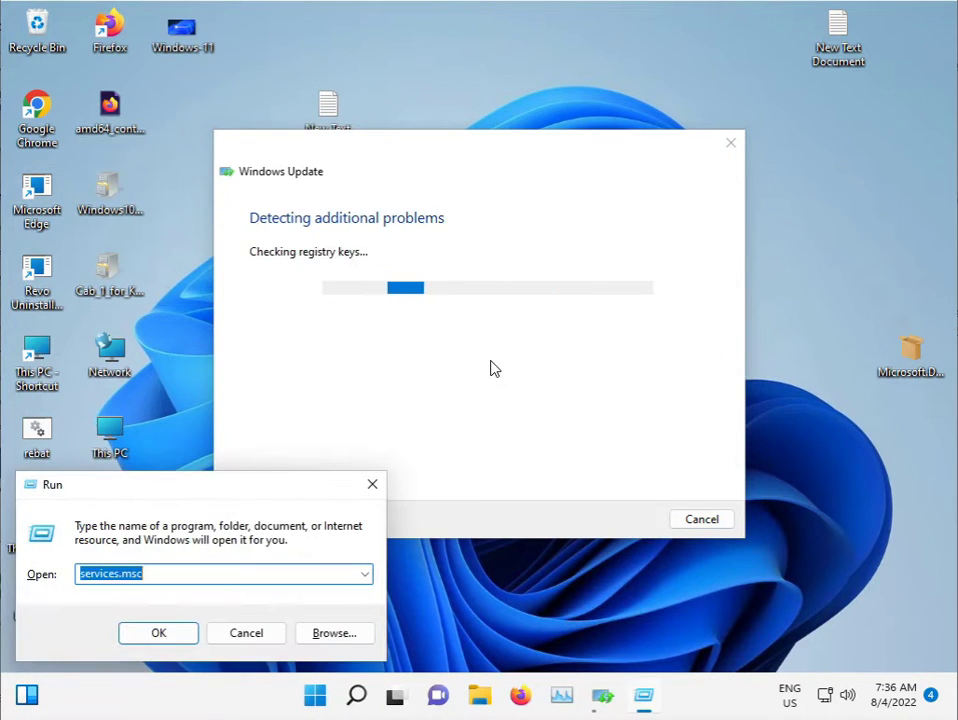
Launch Command Prompt as administrator from a 'cmd' Start search and restore the troubleshooter report
{"action": "left_click", "coordinate": [372, 484]}
{"action": "left_click", "coordinate": [346, 699]}
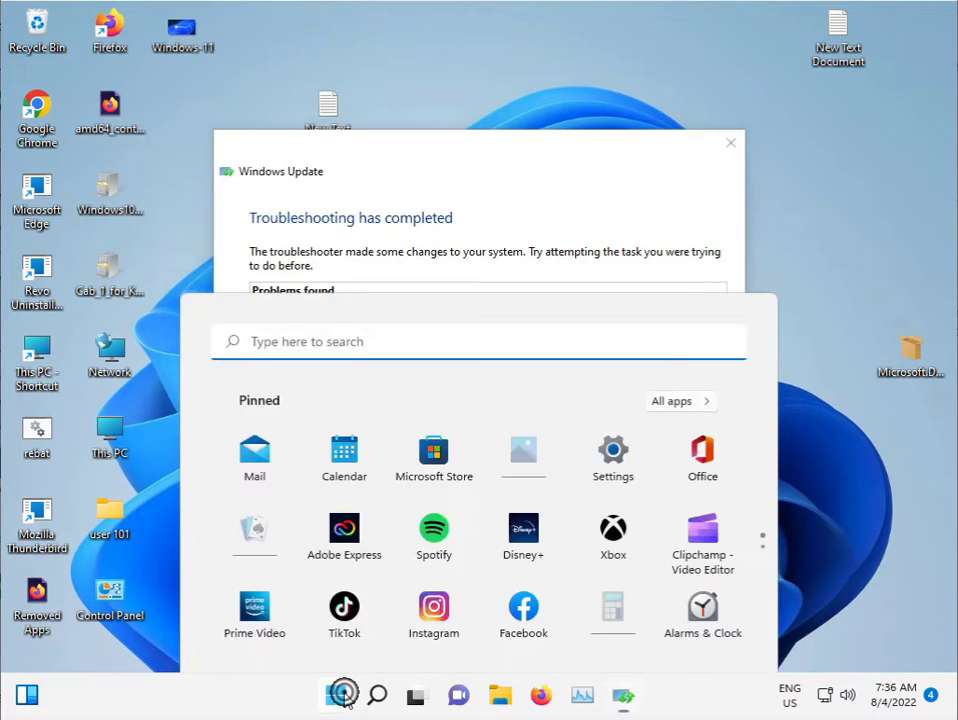
{"action": "type", "text": "cmd"}
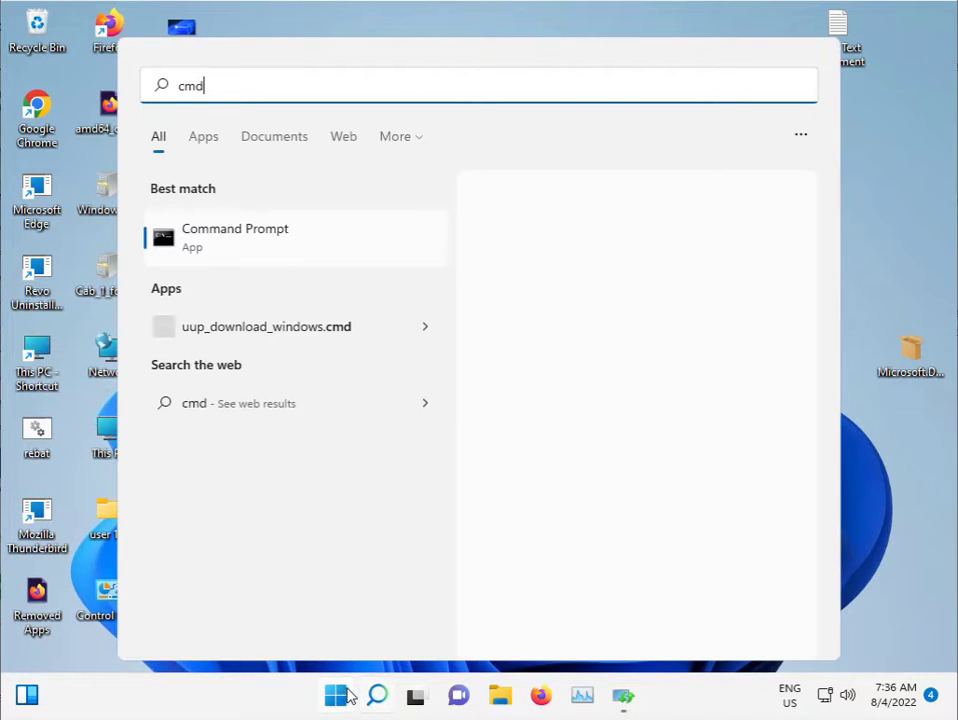
{"action": "right_click", "coordinate": [280, 248]}
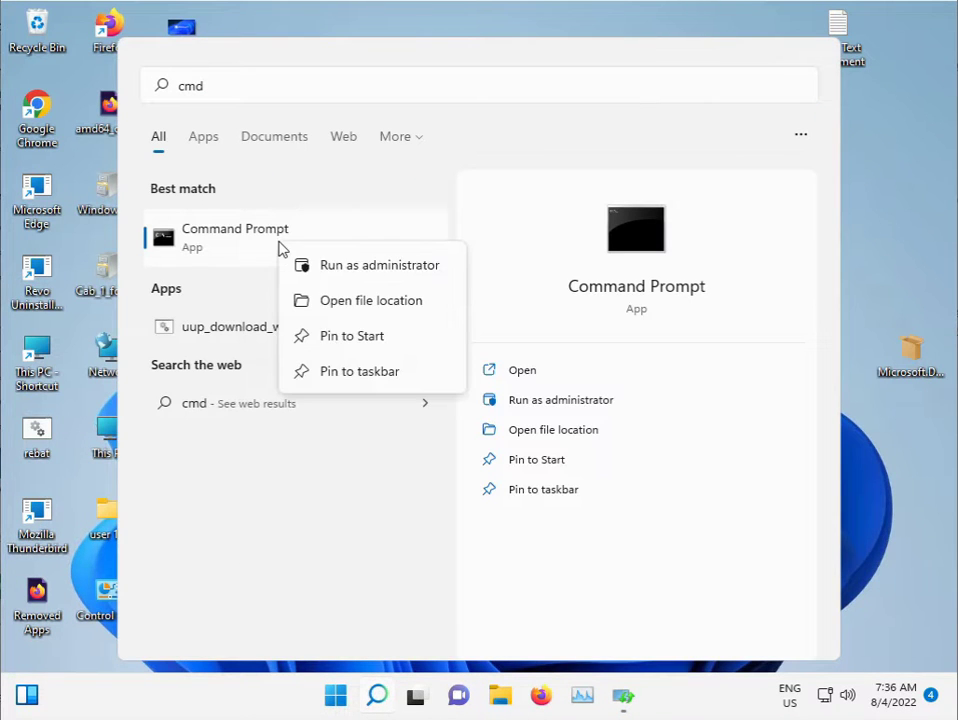
{"action": "left_click", "coordinate": [374, 271]}
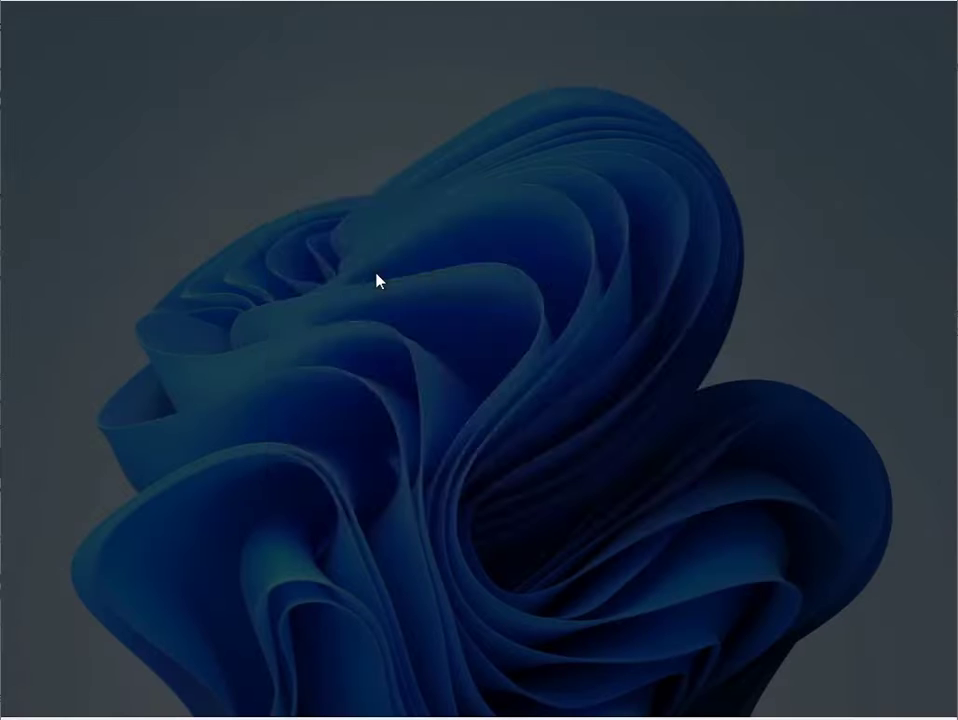
{"action": "left_click", "coordinate": [415, 490]}
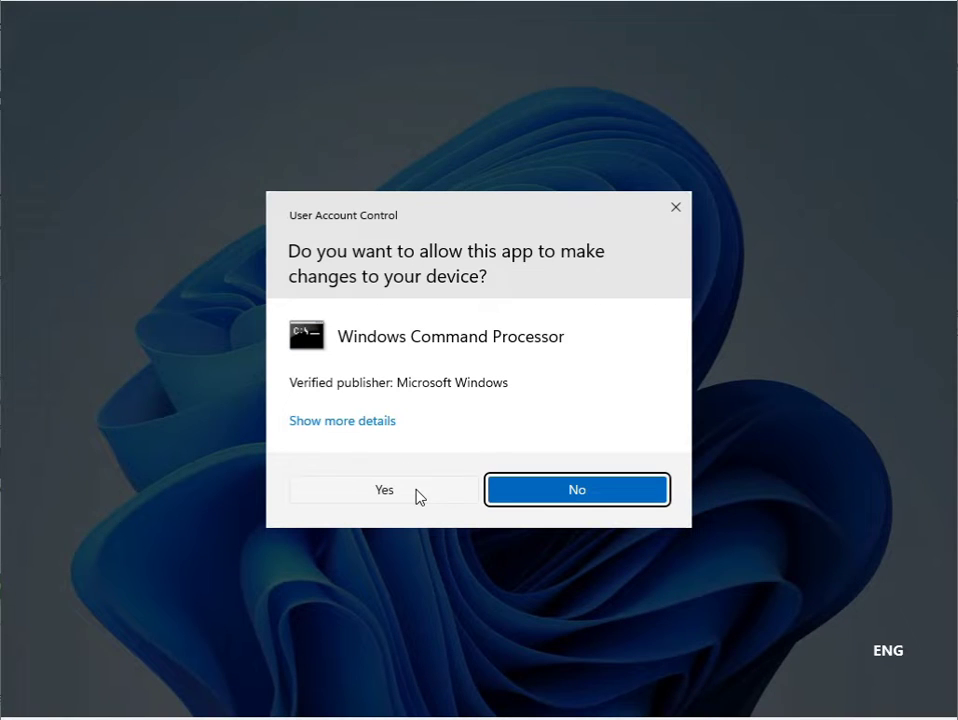
{"action": "left_click", "coordinate": [381, 492]}
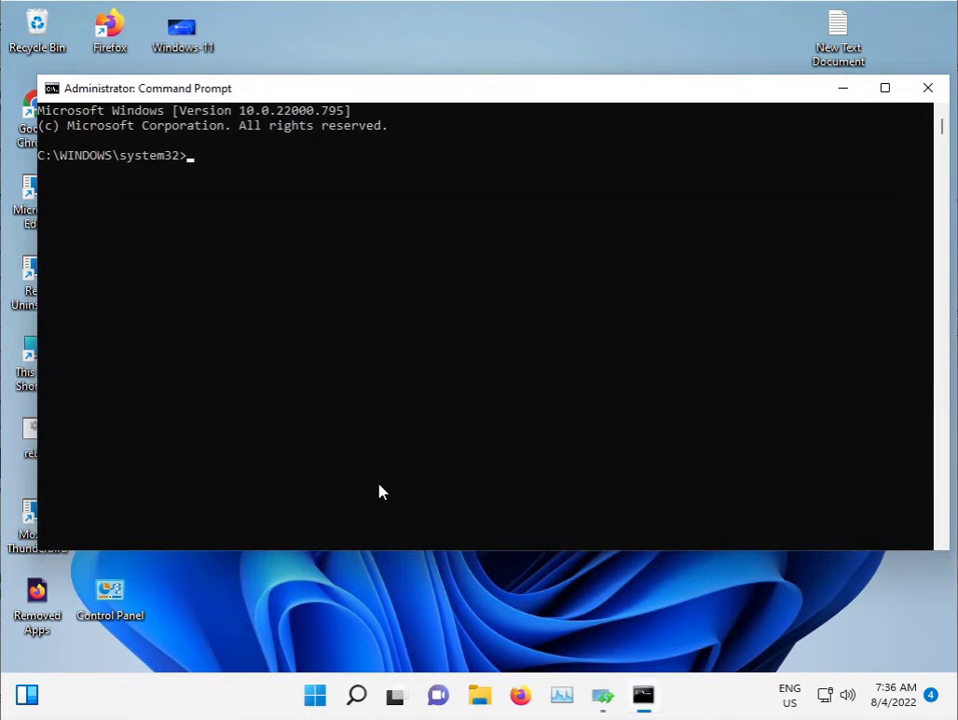
{"action": "left_click", "coordinate": [603, 697]}
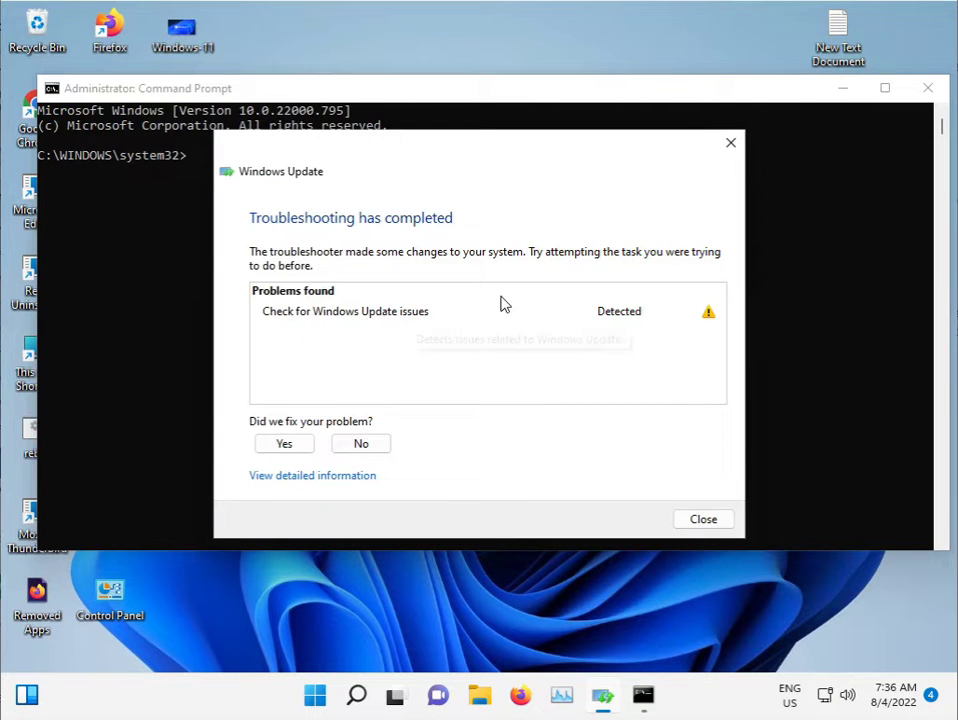
Close the troubleshooter report, run sfc /scannow in the admin console, then minimize it
{"action": "left_click", "coordinate": [738, 143]}
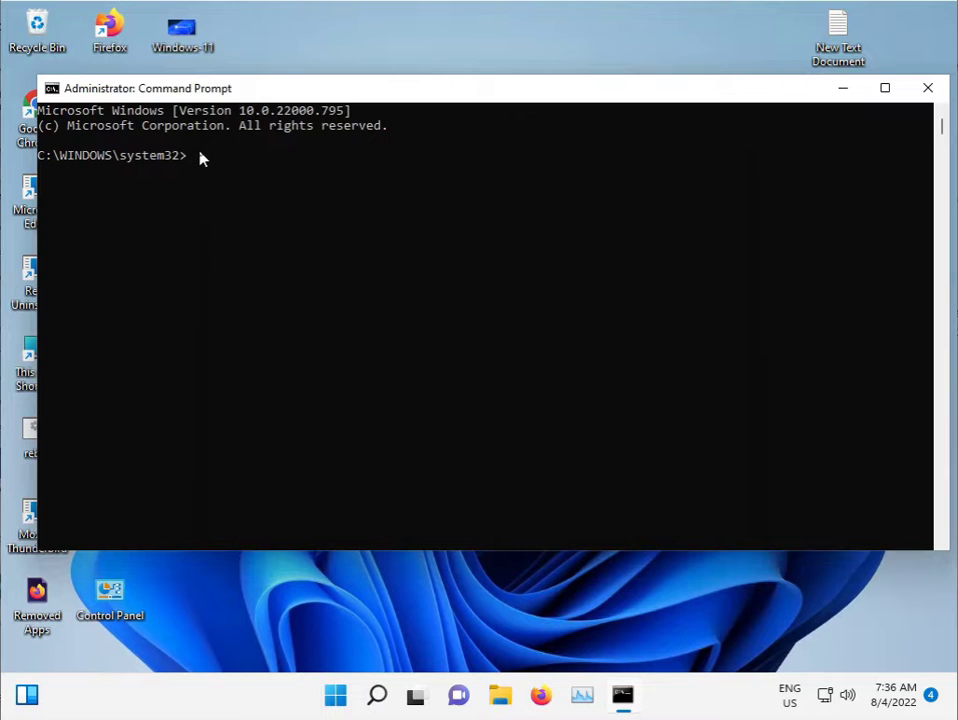
{"action": "left_click", "coordinate": [200, 157]}
{"action": "left_click", "coordinate": [190, 157]}
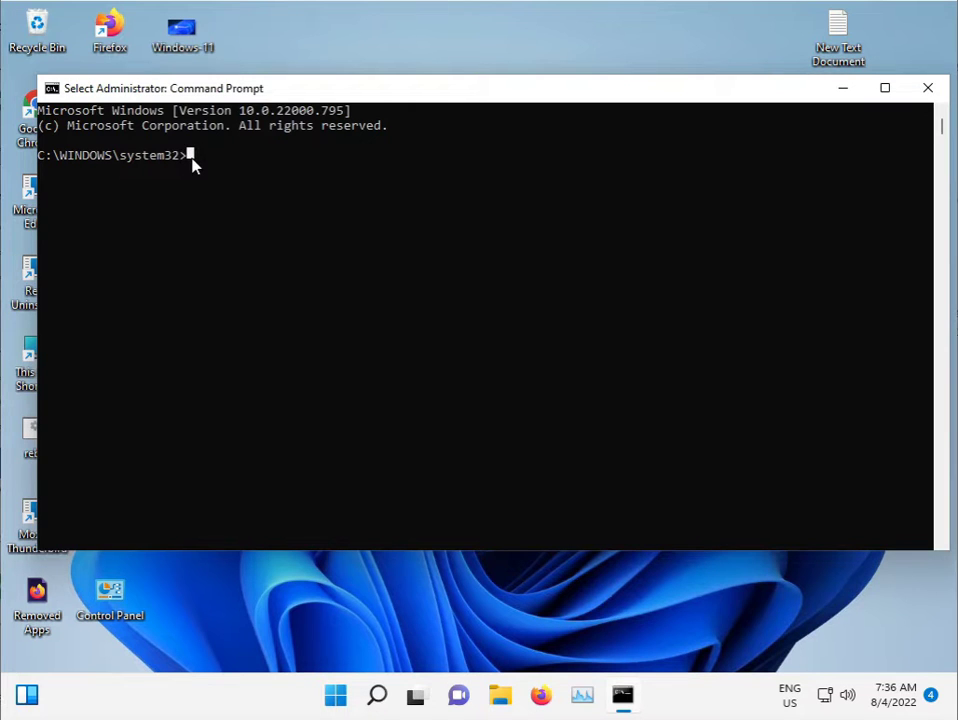
{"action": "right_click", "coordinate": [195, 165]}
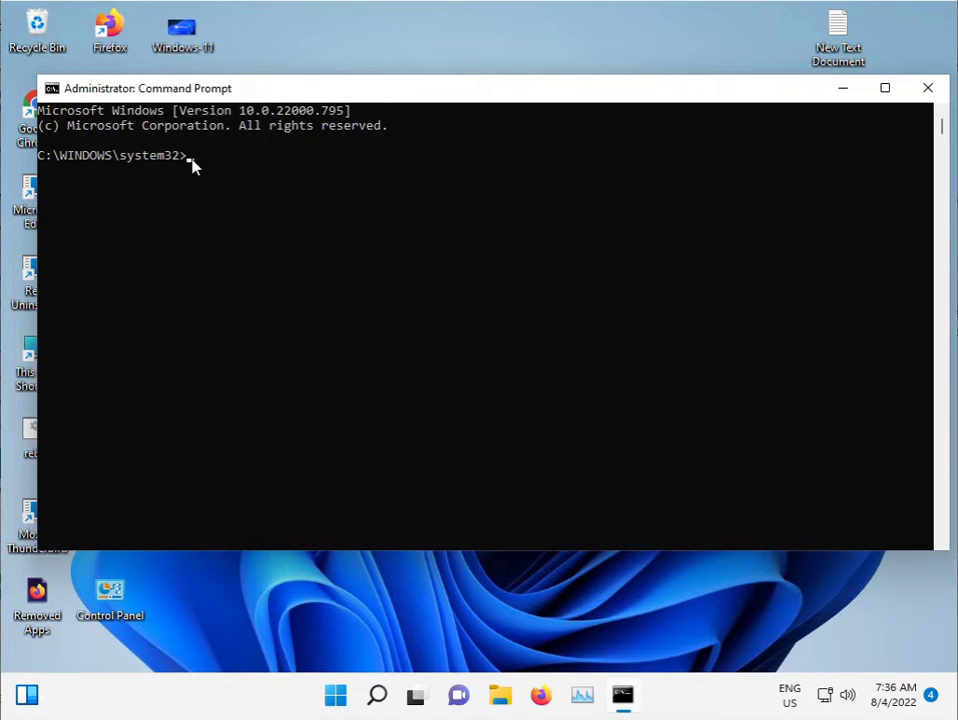
{"action": "type", "text": "sfc /scannow"}
{"action": "key", "text": "Return"}
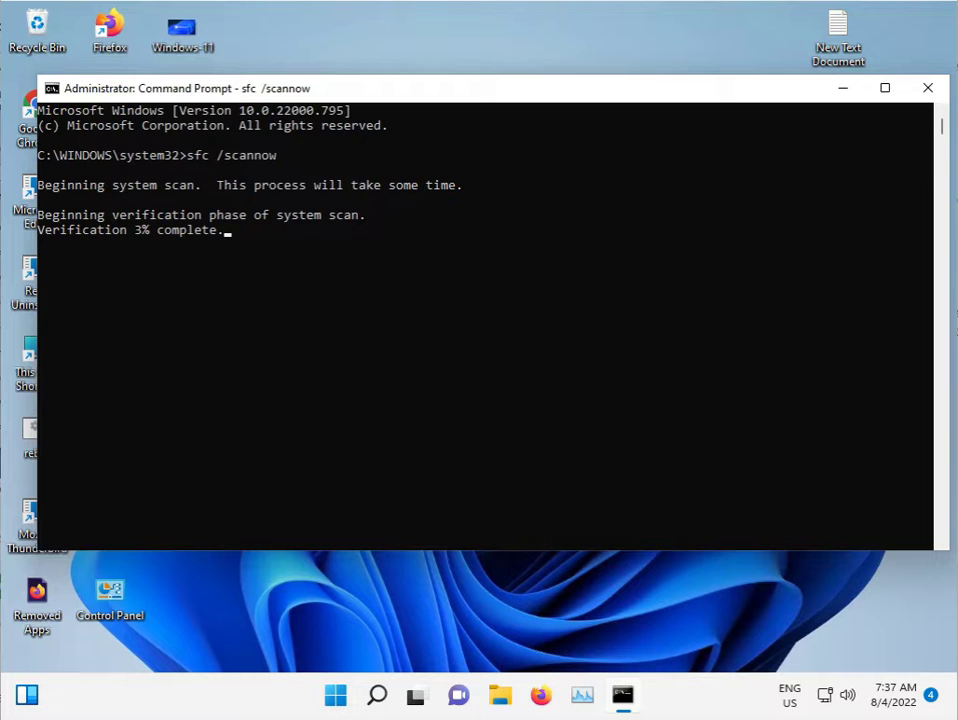
{"action": "left_click", "coordinate": [838, 91]}
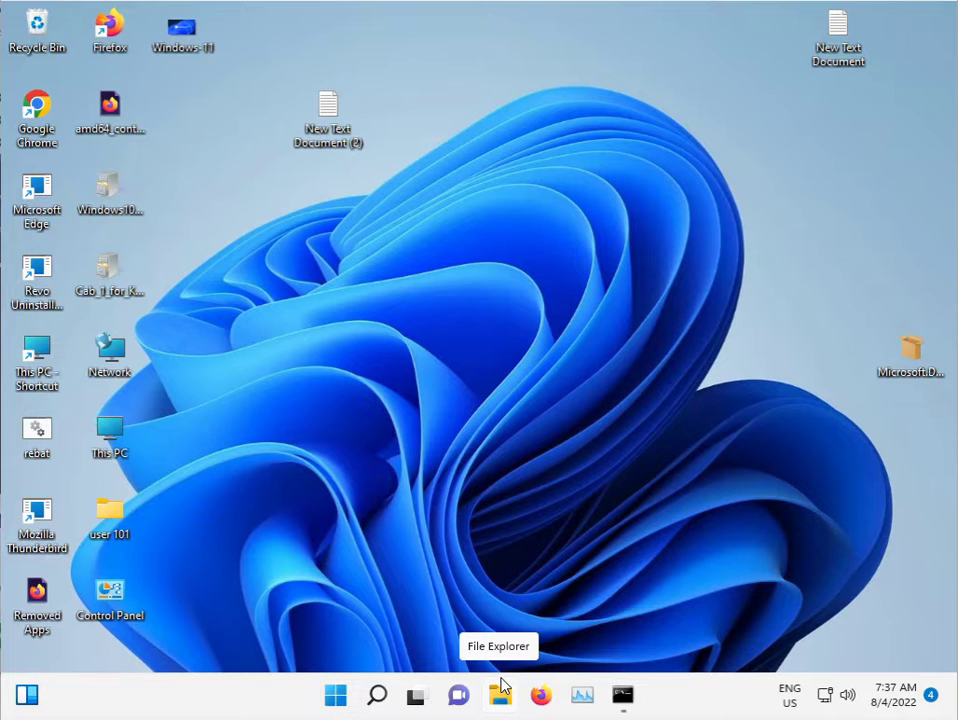
Launch Chrome and Google '.net framework repair tool offline'
{"action": "double_click", "coordinate": [40, 108]}
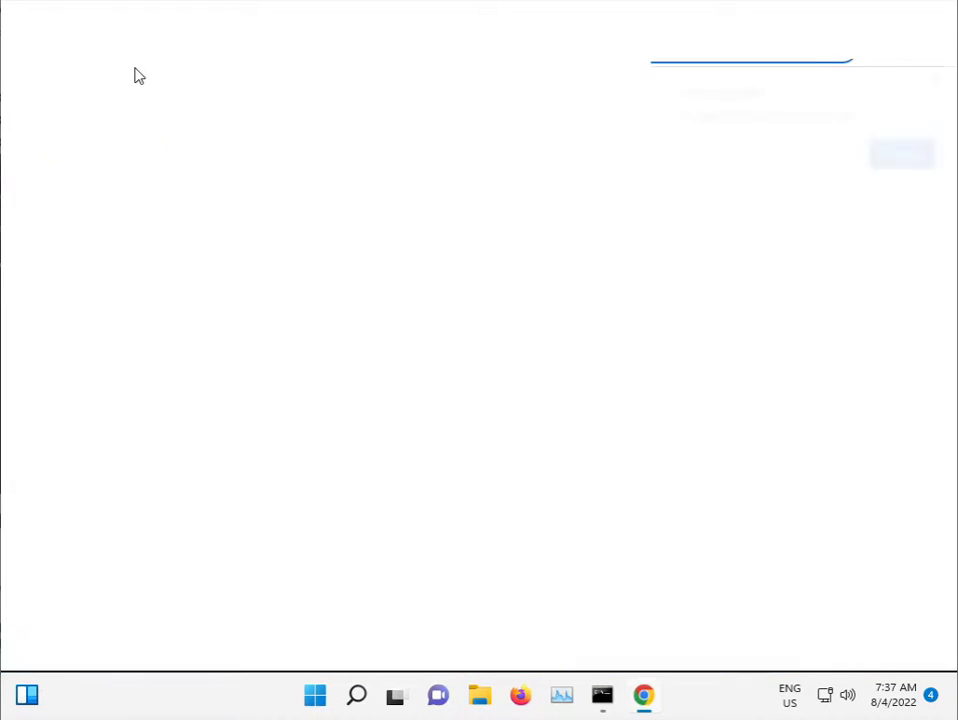
{"action": "left_click", "coordinate": [939, 78]}
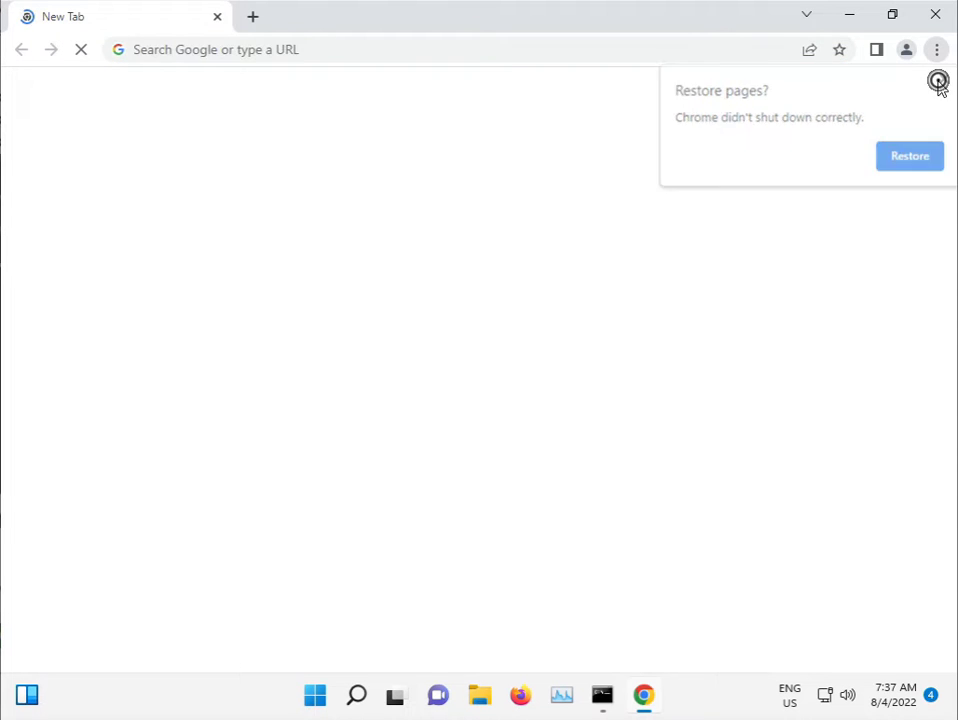
{"action": "left_click", "coordinate": [404, 48]}
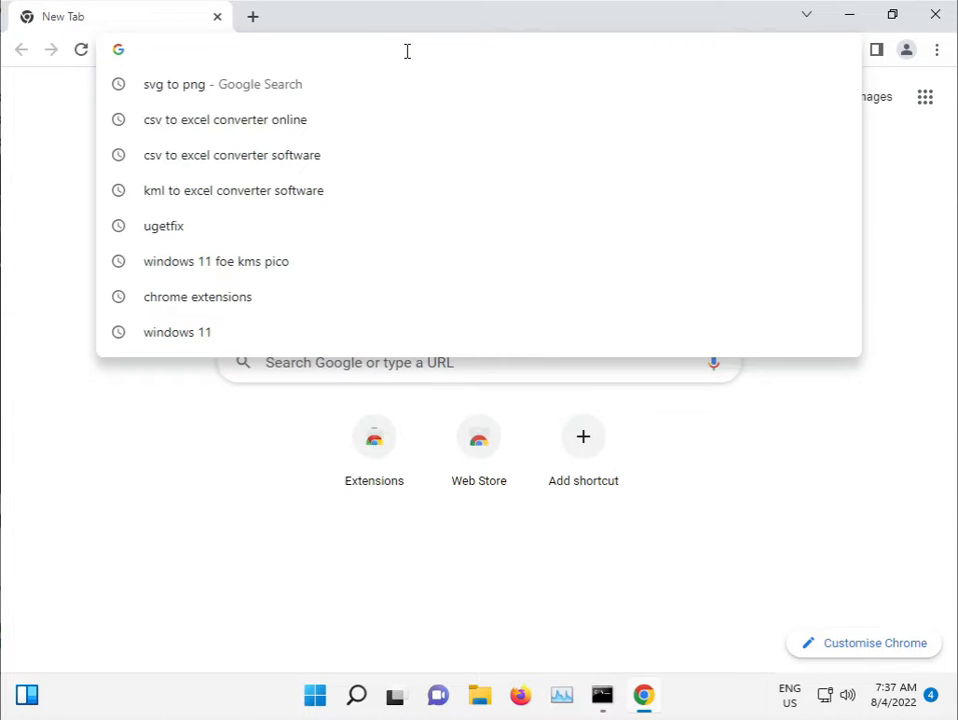
{"action": "type", "text": ".net"}
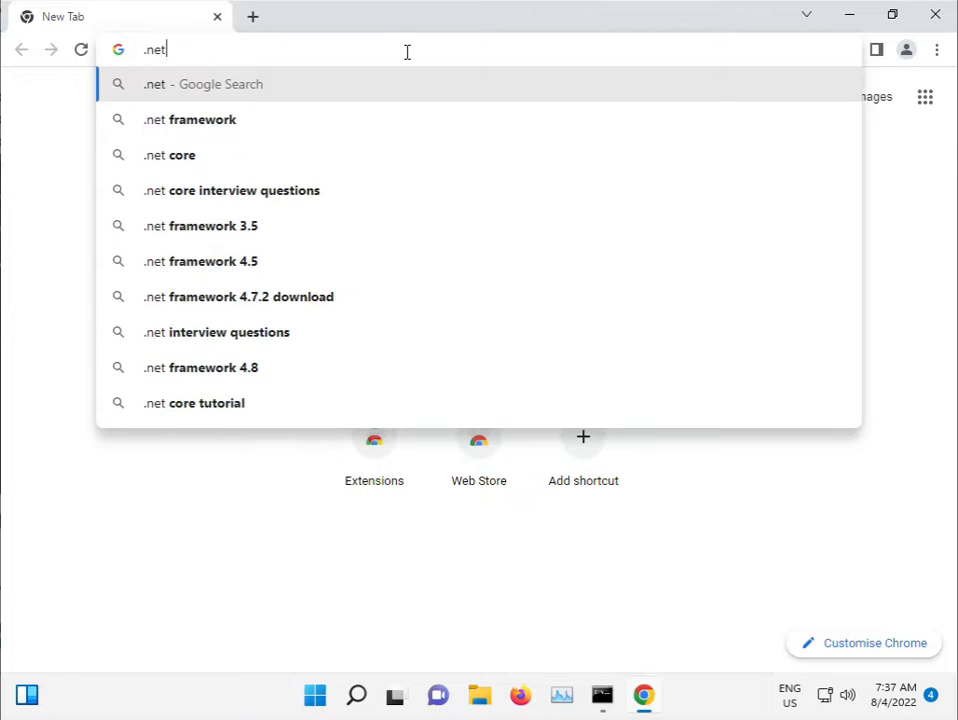
{"action": "type", "text": " framework"}
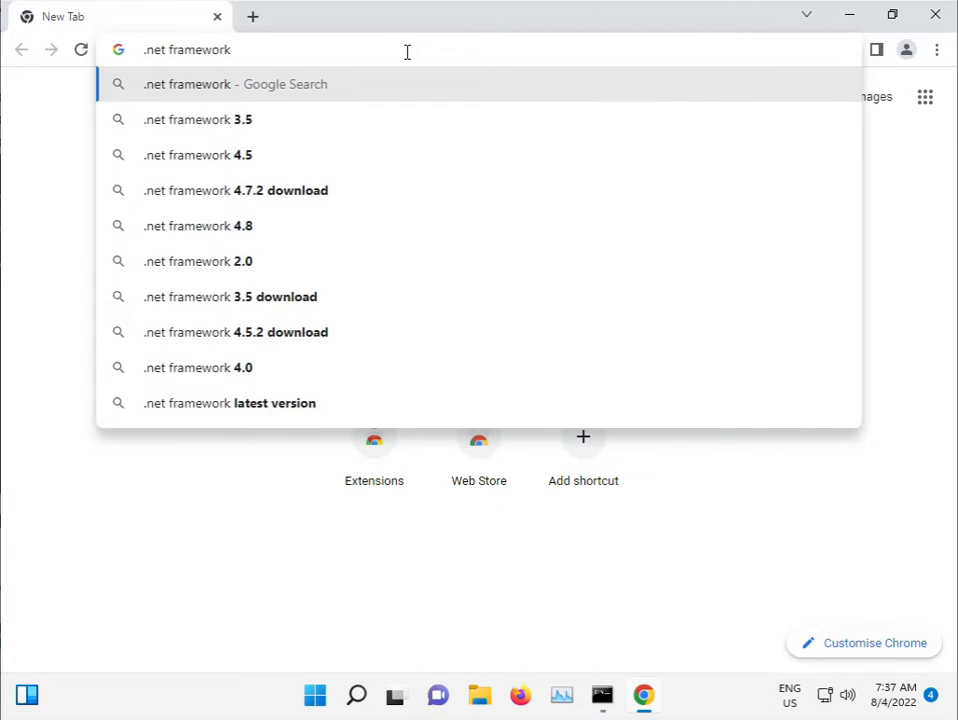
{"action": "type", "text": " repai"}
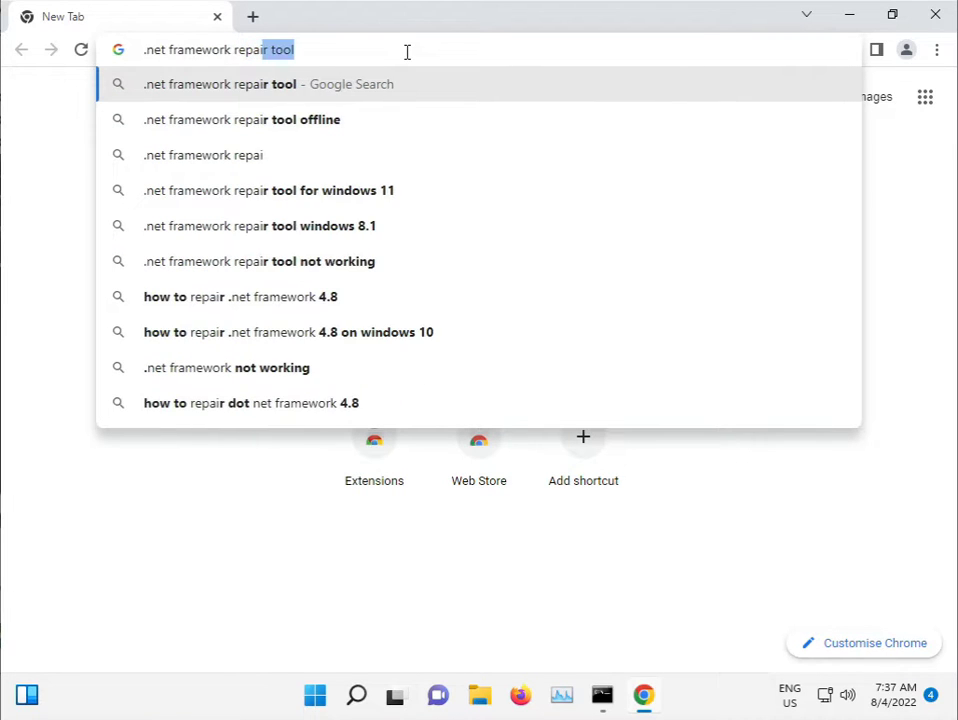
{"action": "key", "text": "Down"}
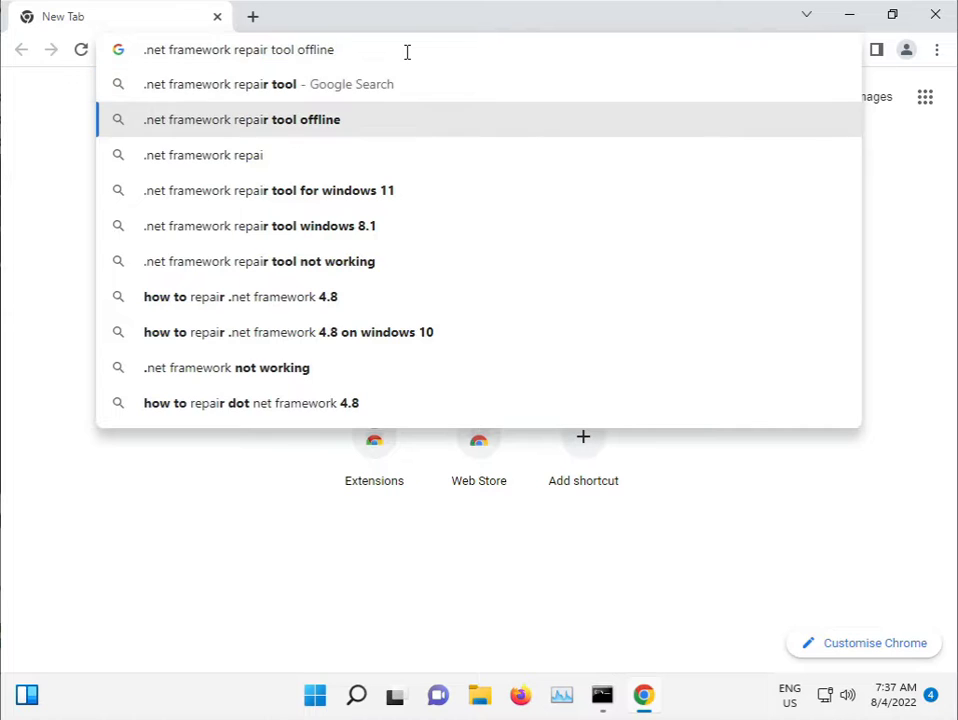
{"action": "key", "text": "Return"}
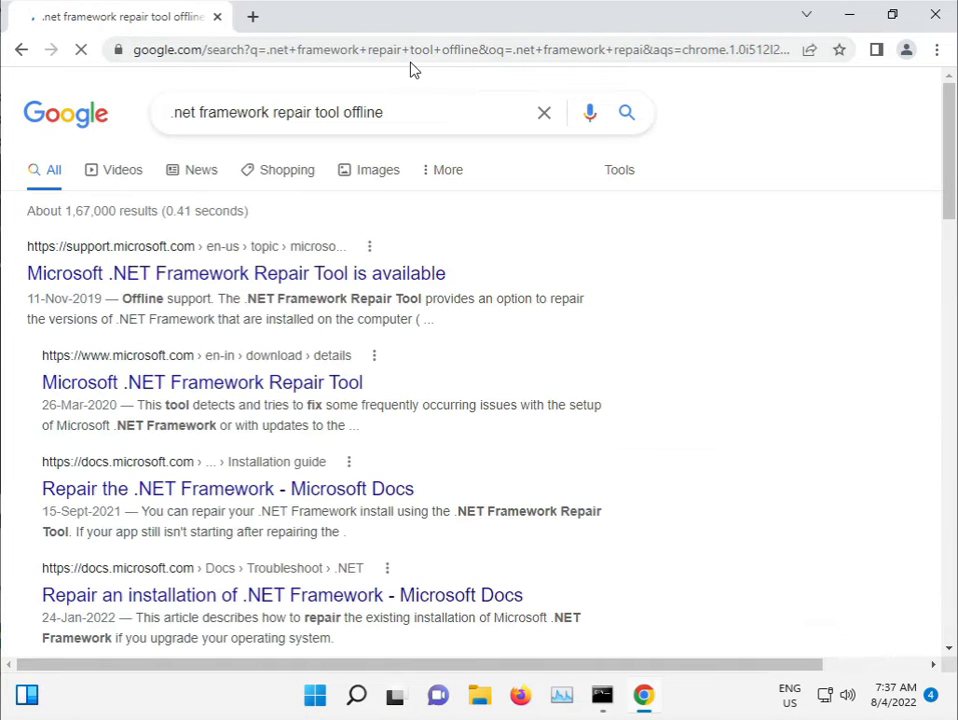
Open Microsoft's .NET Framework Repair Tool support article and scroll down through it
{"action": "left_click", "coordinate": [172, 260]}
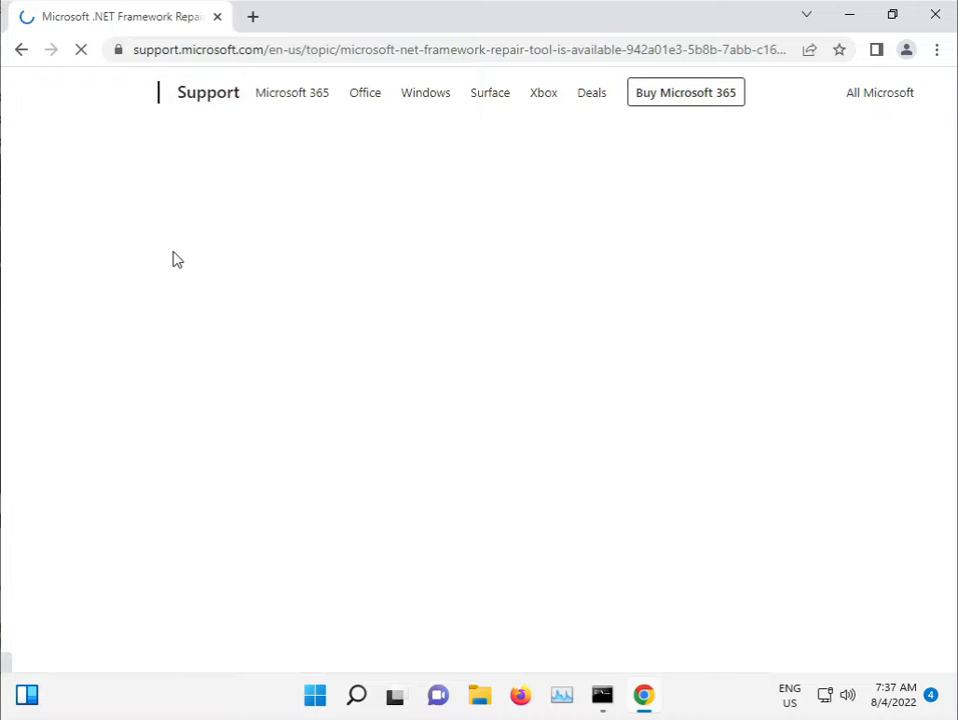
{"action": "scroll", "coordinate": [359, 453], "scroll_direction": "down", "scroll_amount": 5}
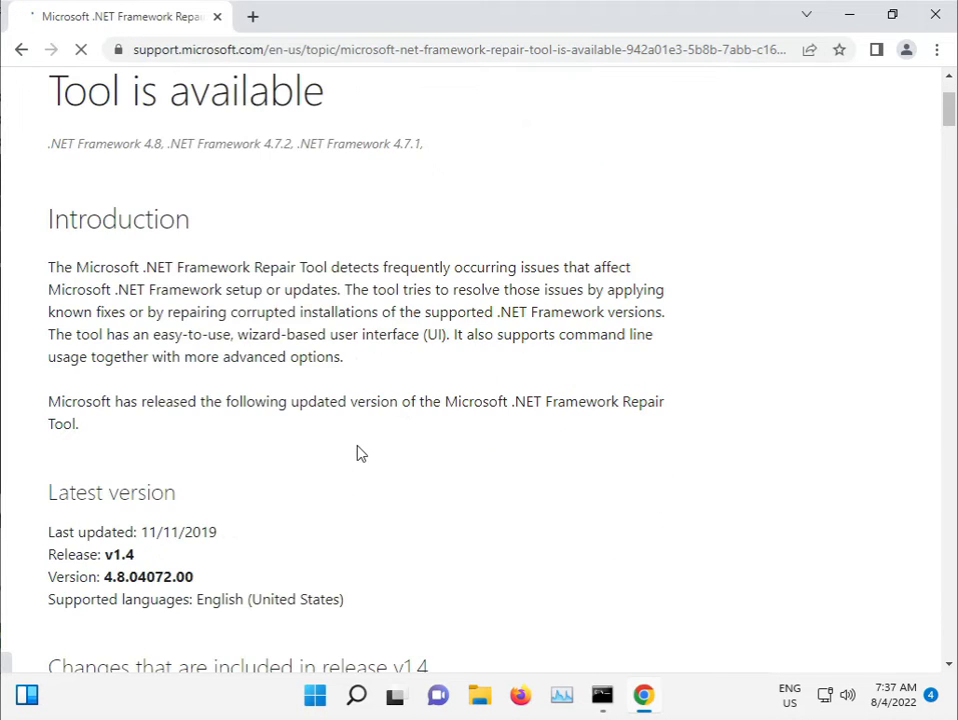
{"action": "scroll", "coordinate": [359, 453], "scroll_direction": "down", "scroll_amount": 6}
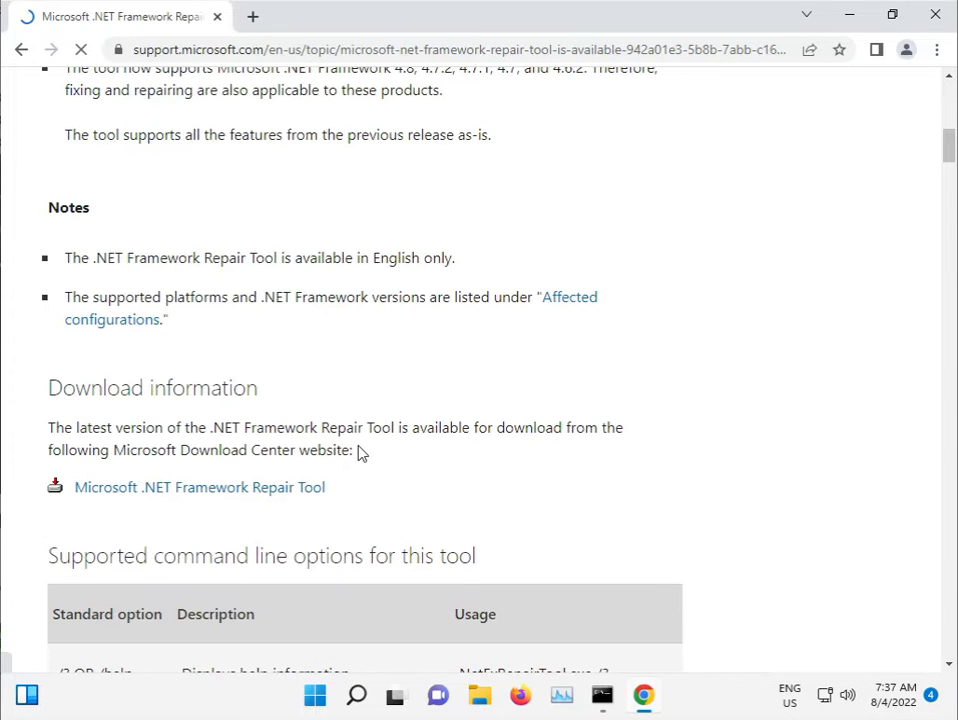
{"action": "scroll", "coordinate": [362, 453], "scroll_direction": "down", "scroll_amount": 8}
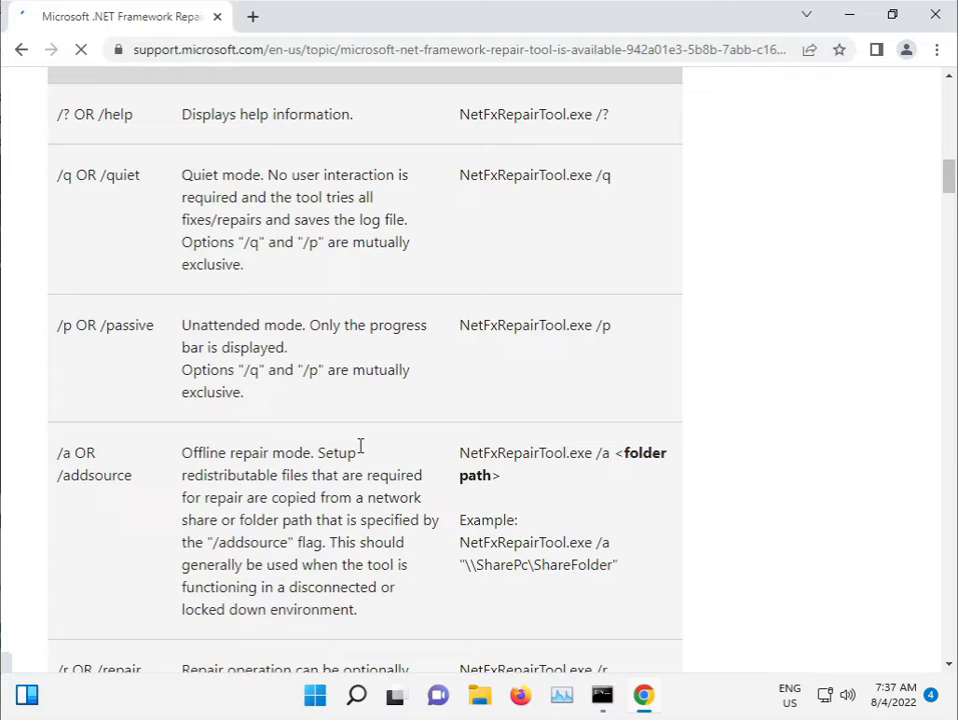
{"action": "scroll", "coordinate": [362, 453], "scroll_direction": "down", "scroll_amount": 10}
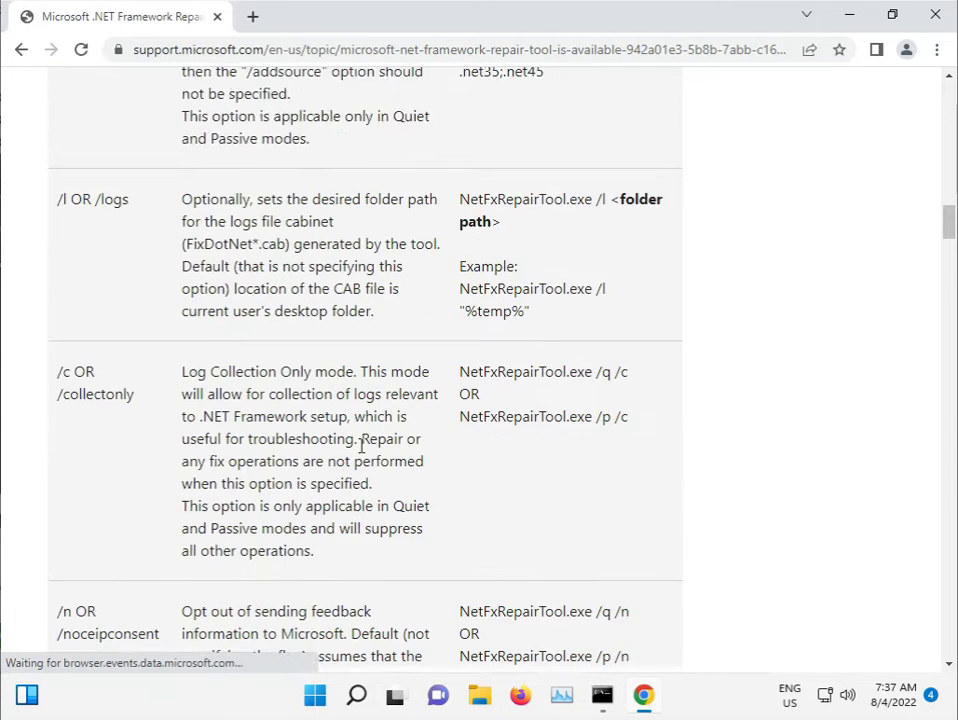
{"action": "scroll", "coordinate": [362, 453], "scroll_direction": "down", "scroll_amount": 6}
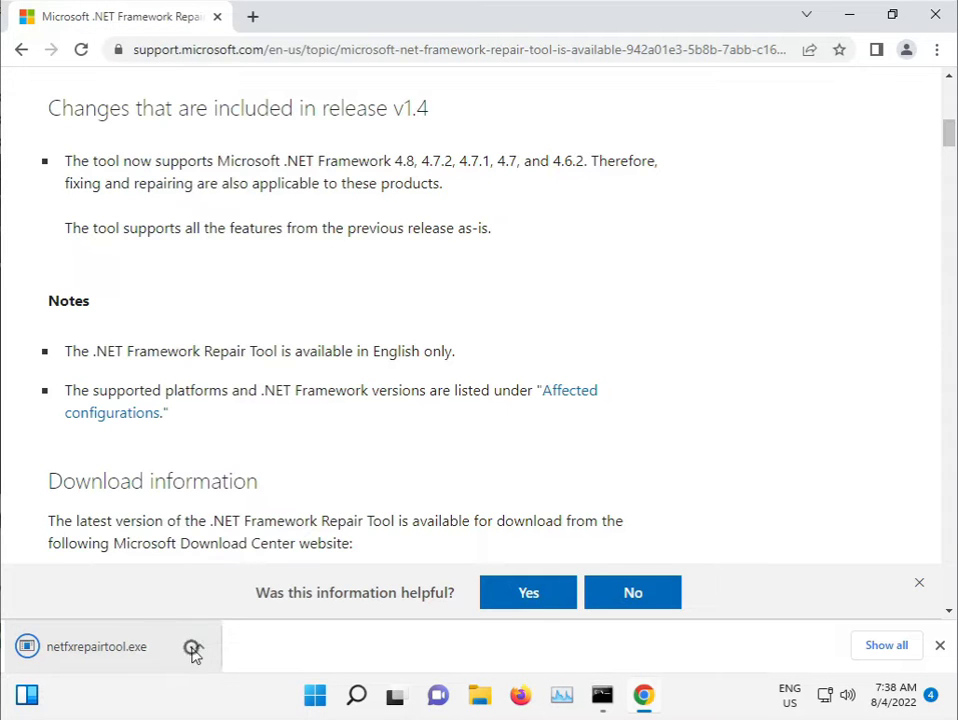
Run the downloaded netfxrepairtool.exe, accept its license, apply the recommended repairs, and finish
{"action": "left_click", "coordinate": [194, 647]}
{"action": "left_click", "coordinate": [246, 524]}
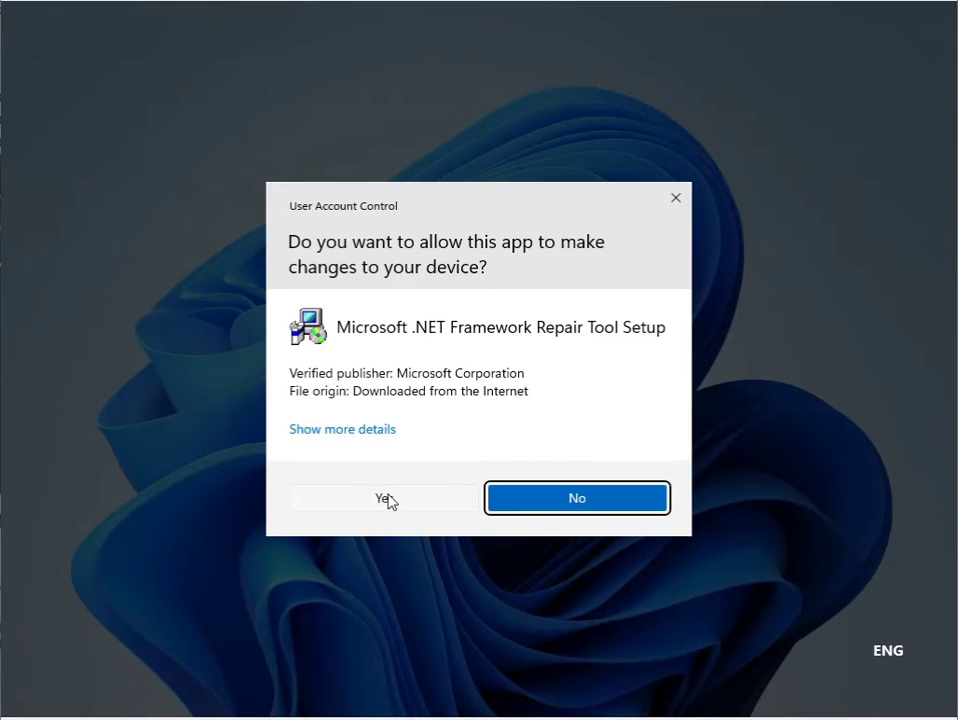
{"action": "left_click", "coordinate": [388, 496]}
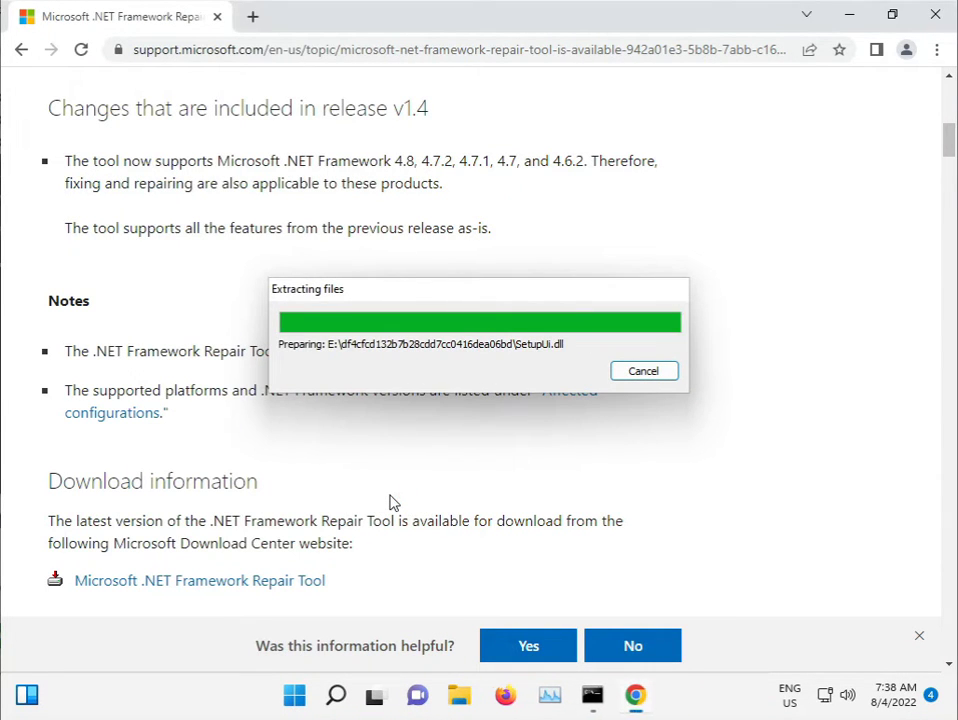
{"action": "left_click", "coordinate": [373, 486]}
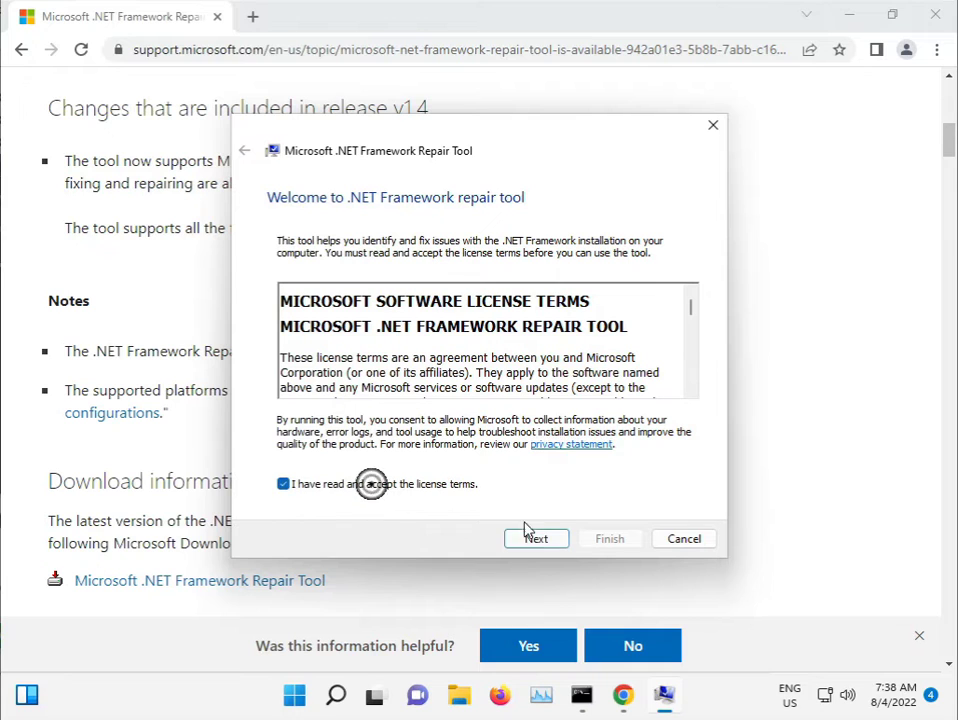
{"action": "left_click", "coordinate": [553, 540]}
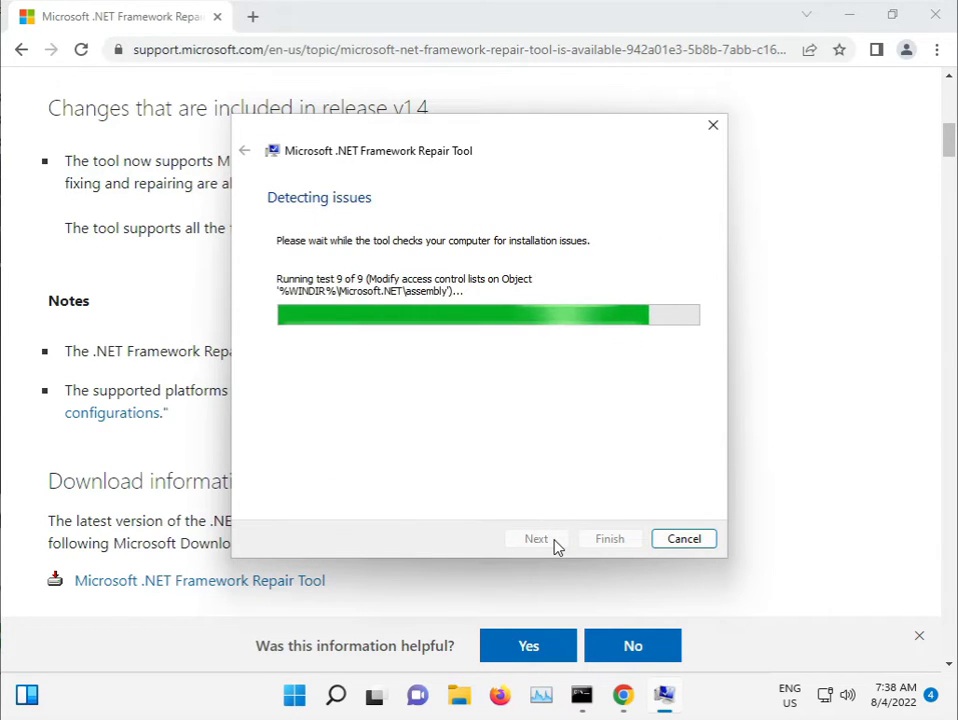
{"action": "left_click", "coordinate": [553, 540]}
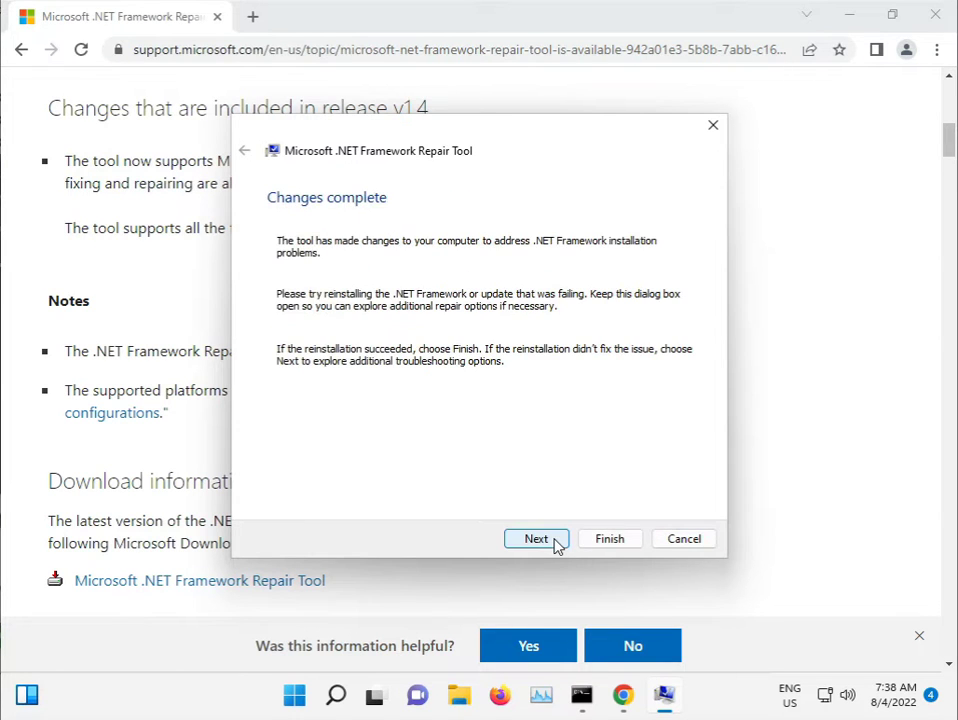
{"action": "left_click", "coordinate": [542, 540]}
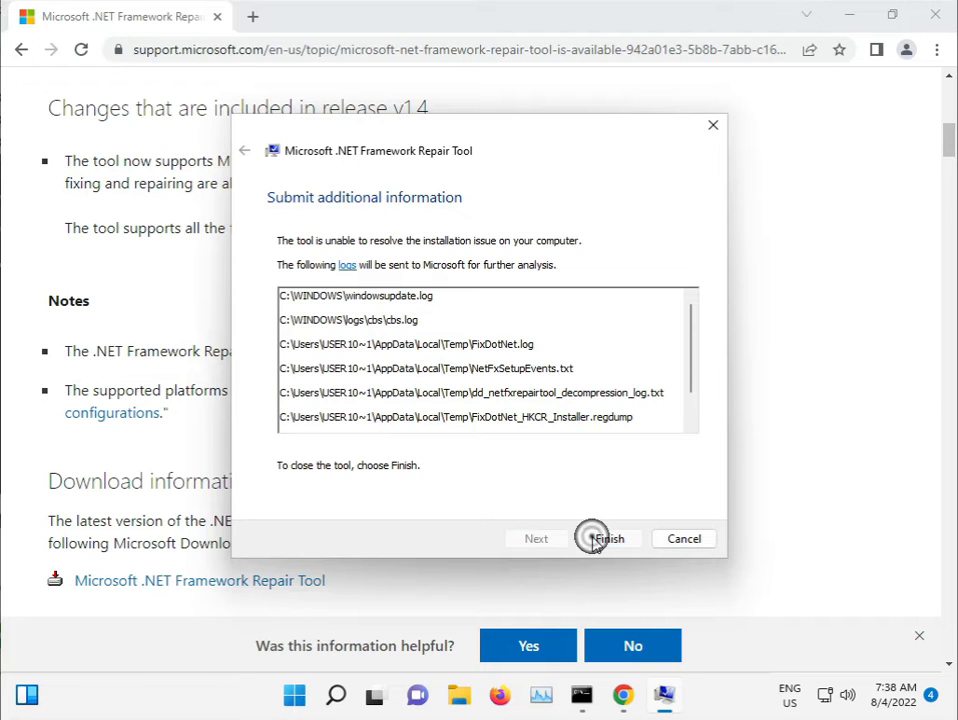
{"action": "left_click", "coordinate": [606, 539]}
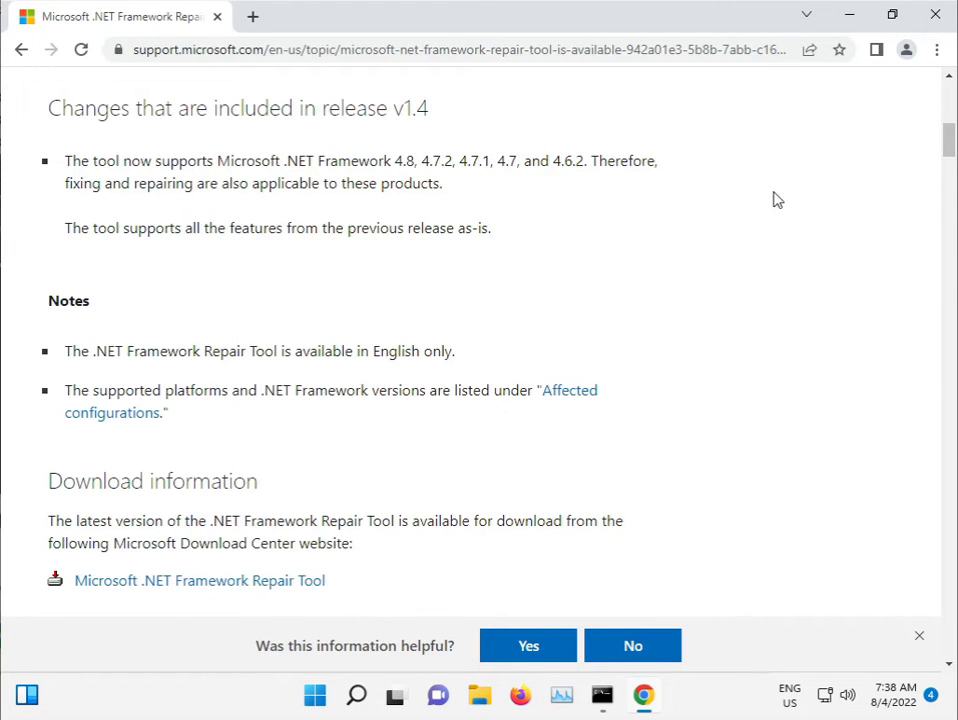
Minimize Chrome and dismiss the Start menu twice, leaving the desktop showing
{"action": "left_click", "coordinate": [850, 14]}
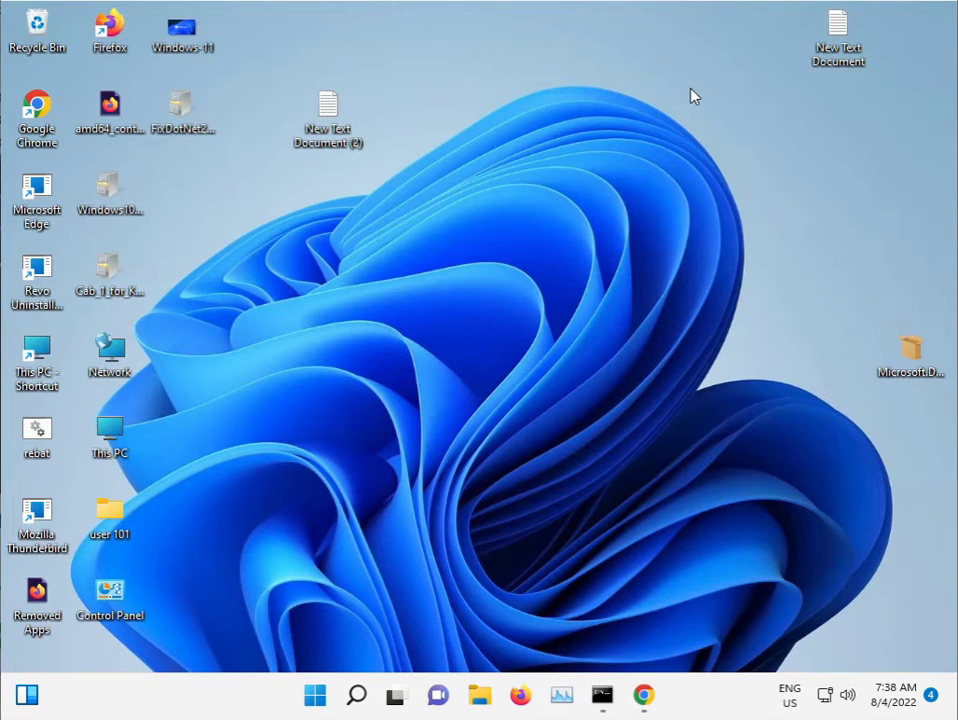
{"action": "left_click", "coordinate": [318, 703]}
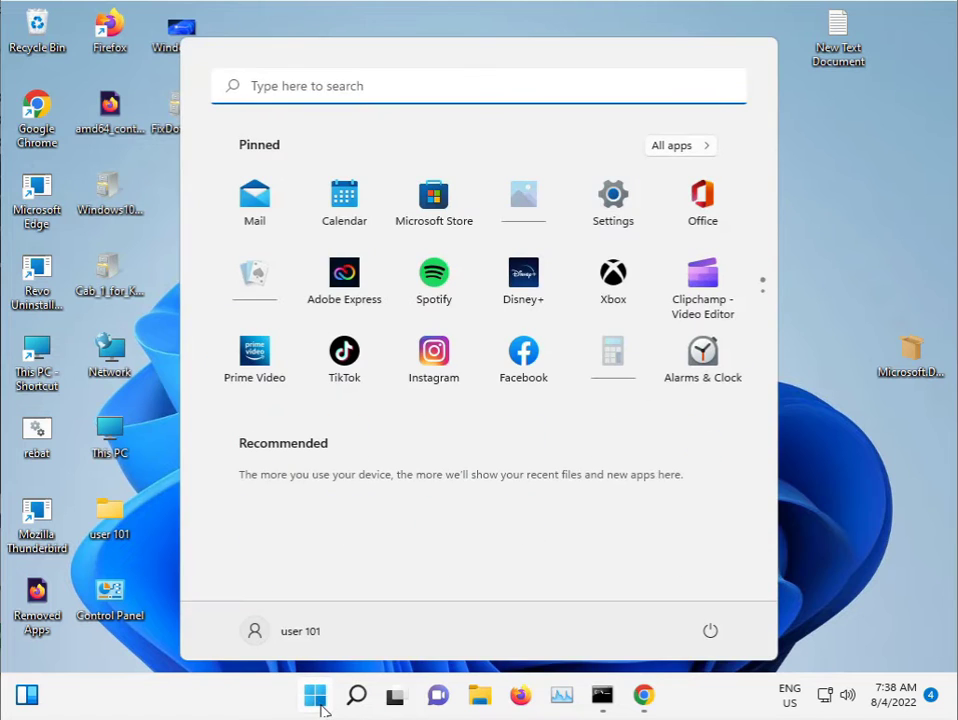
{"action": "left_click", "coordinate": [779, 450]}
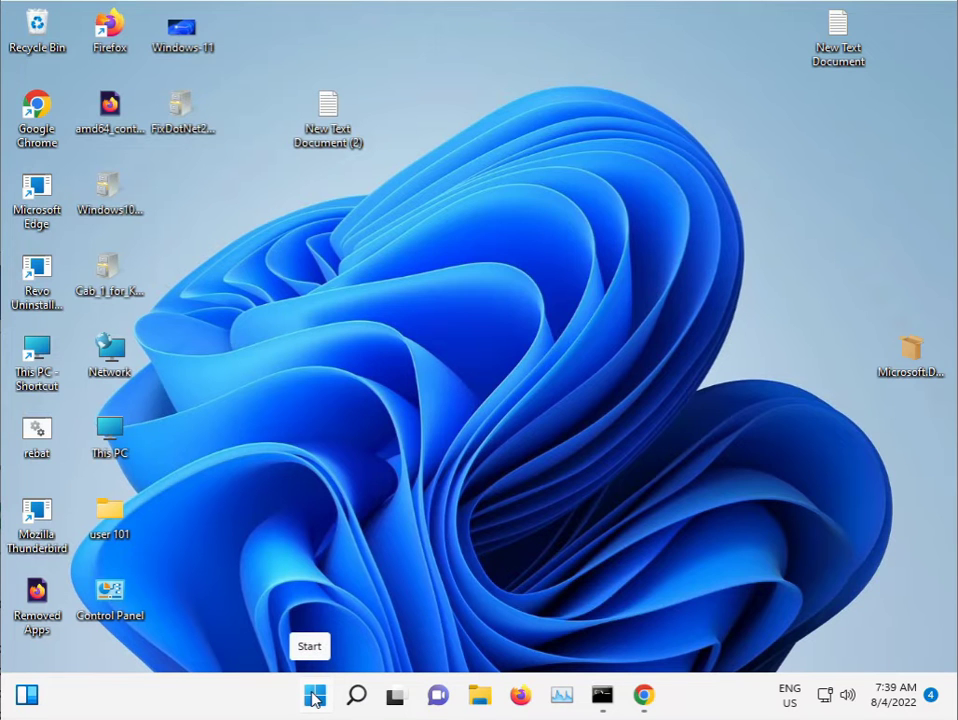
{"action": "left_click", "coordinate": [314, 697]}
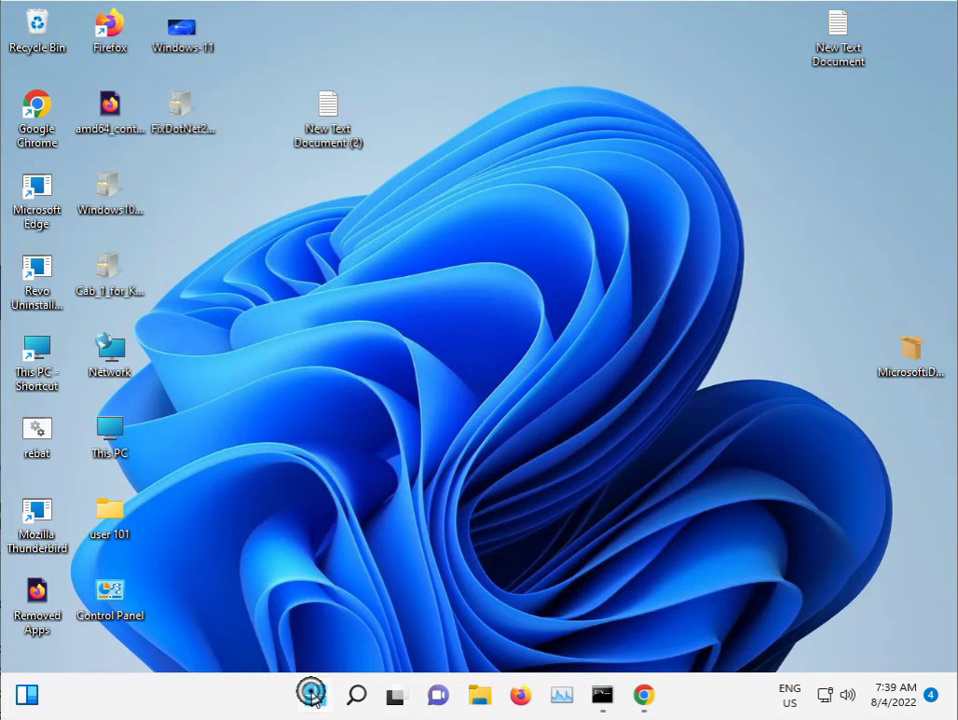
{"action": "left_click", "coordinate": [143, 558]}
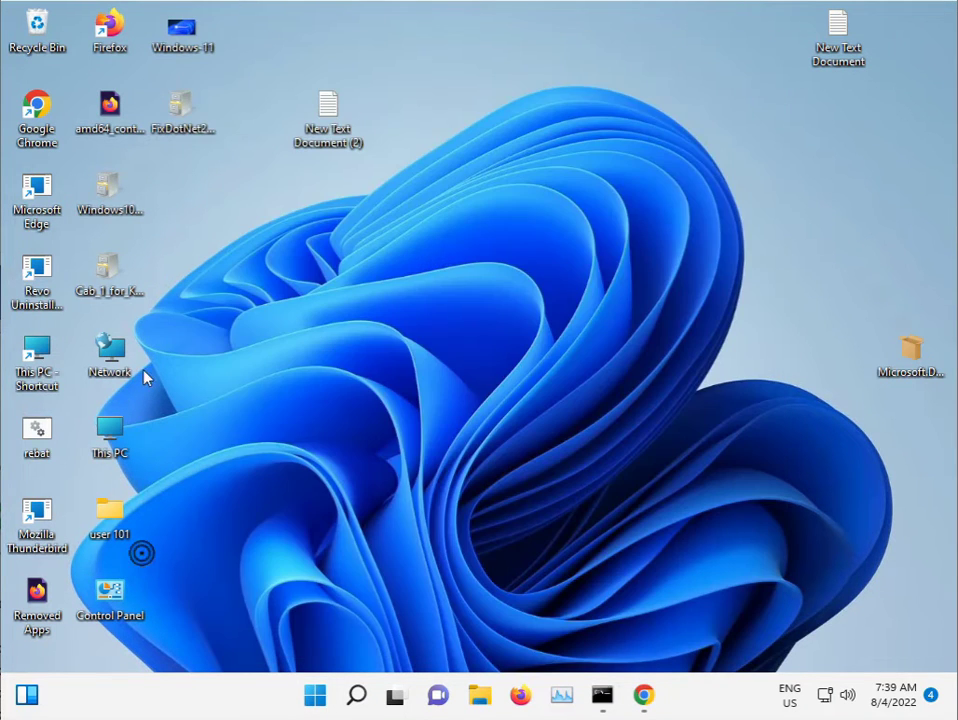
Browse from This PC through Local Disk (C:) and Windows into the System32 folder
{"action": "double_click", "coordinate": [42, 350]}
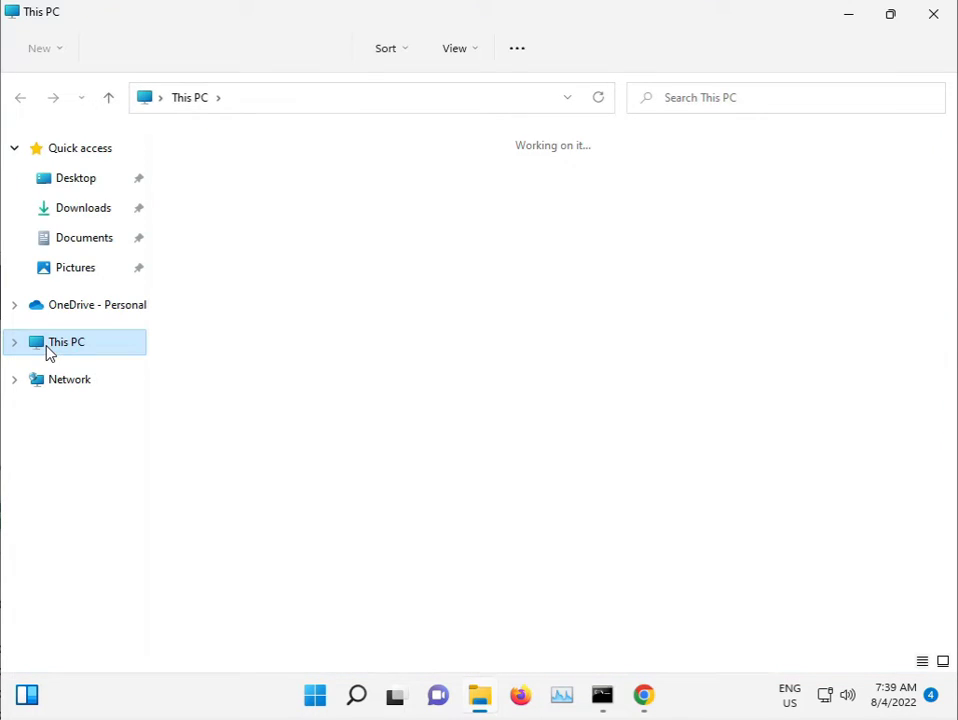
{"action": "double_click", "coordinate": [301, 325]}
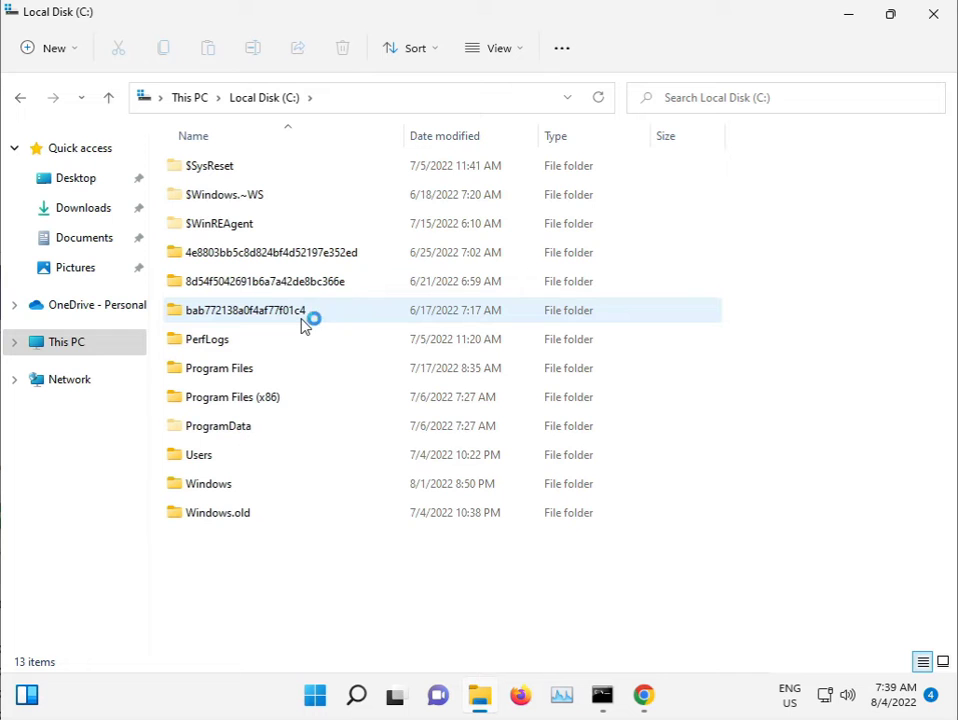
{"action": "double_click", "coordinate": [235, 490]}
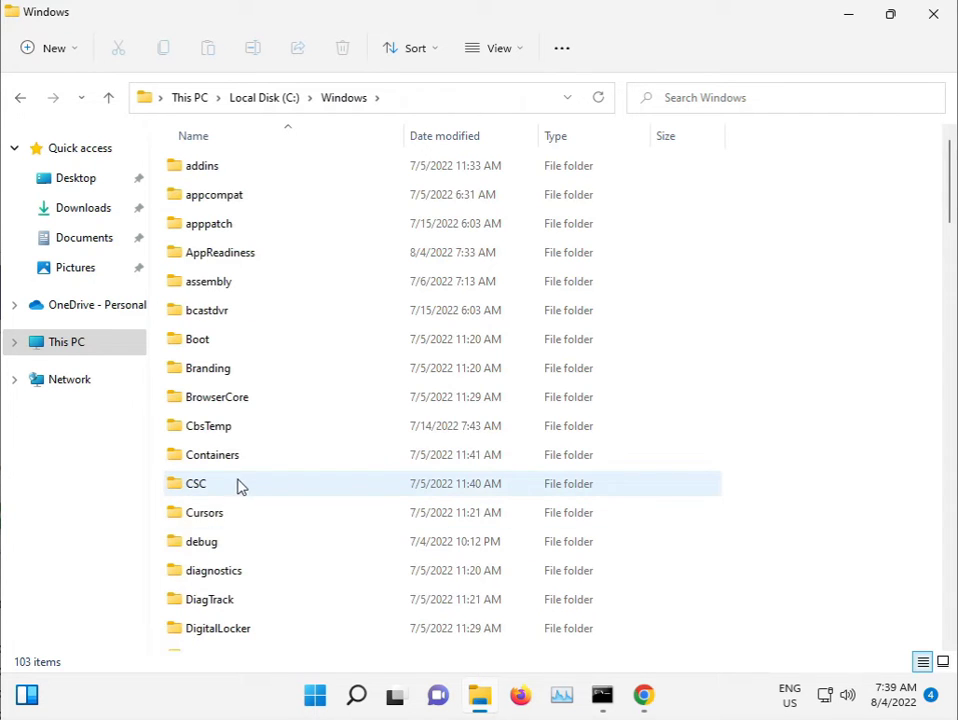
{"action": "scroll", "coordinate": [274, 505], "scroll_direction": "down", "scroll_amount": 6}
{"action": "scroll", "coordinate": [281, 510], "scroll_direction": "down", "scroll_amount": 5}
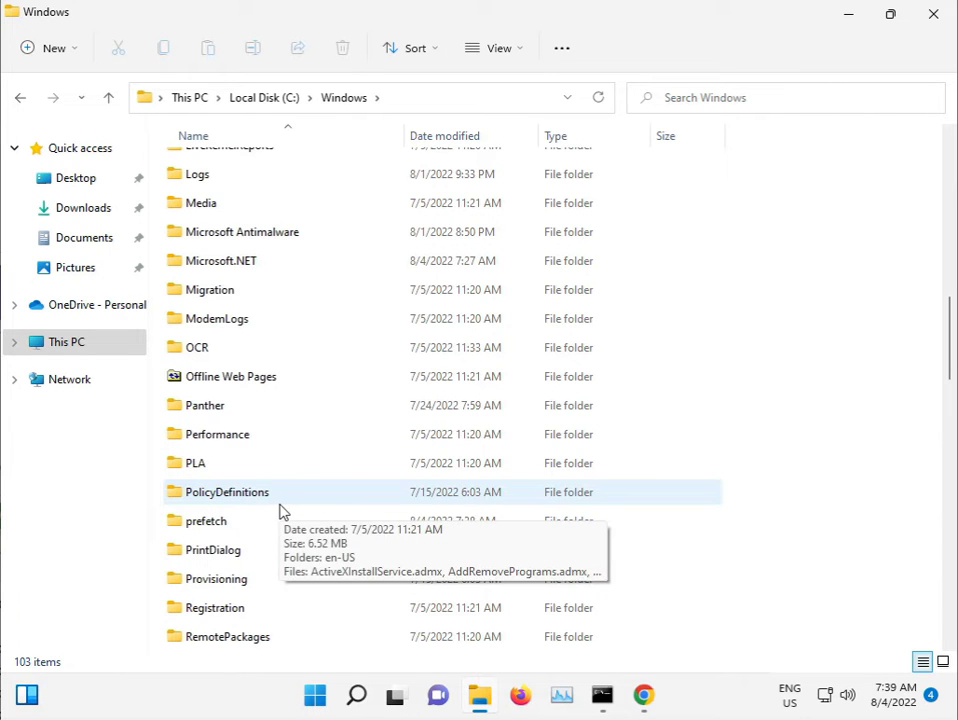
{"action": "scroll", "coordinate": [281, 511], "scroll_direction": "down", "scroll_amount": 9}
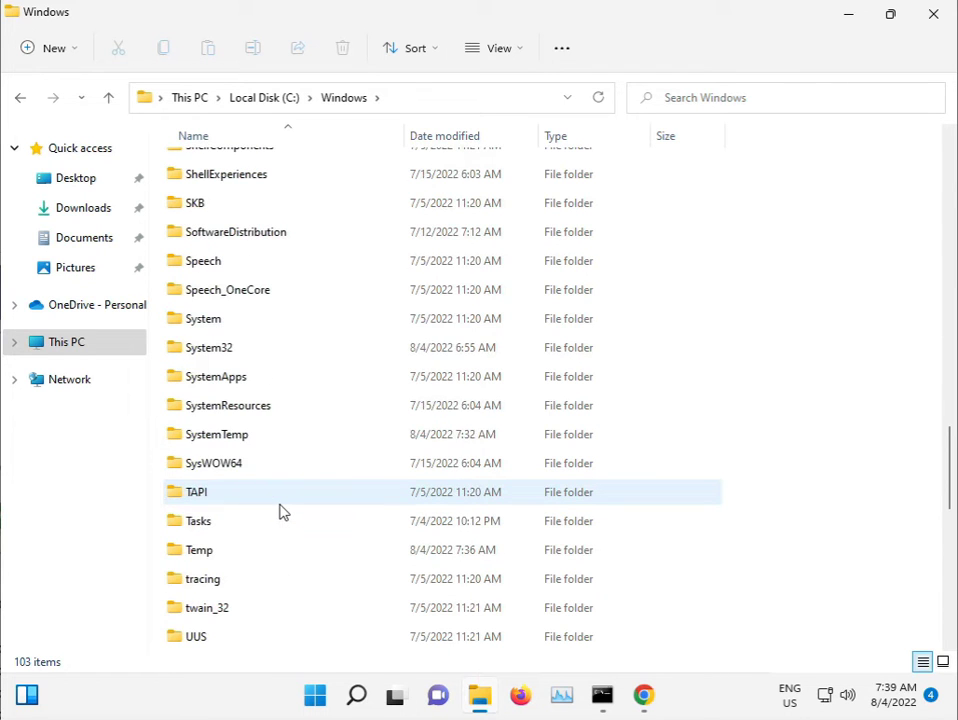
{"action": "double_click", "coordinate": [220, 350]}
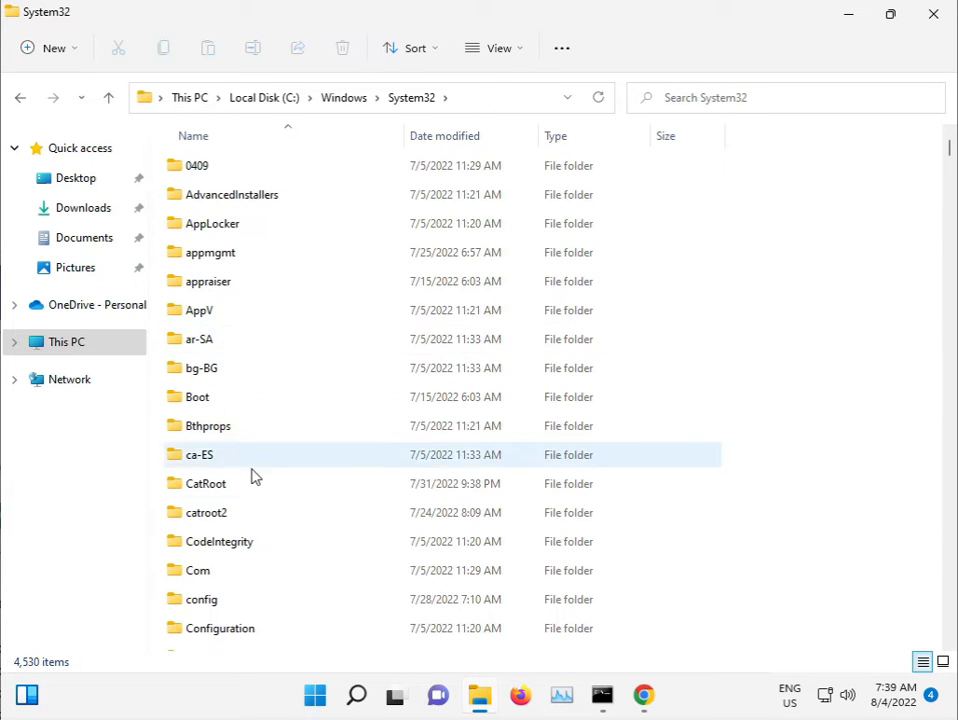
Open catroot2 and permanently delete all its contents, granting administrator permission
{"action": "double_click", "coordinate": [240, 508]}
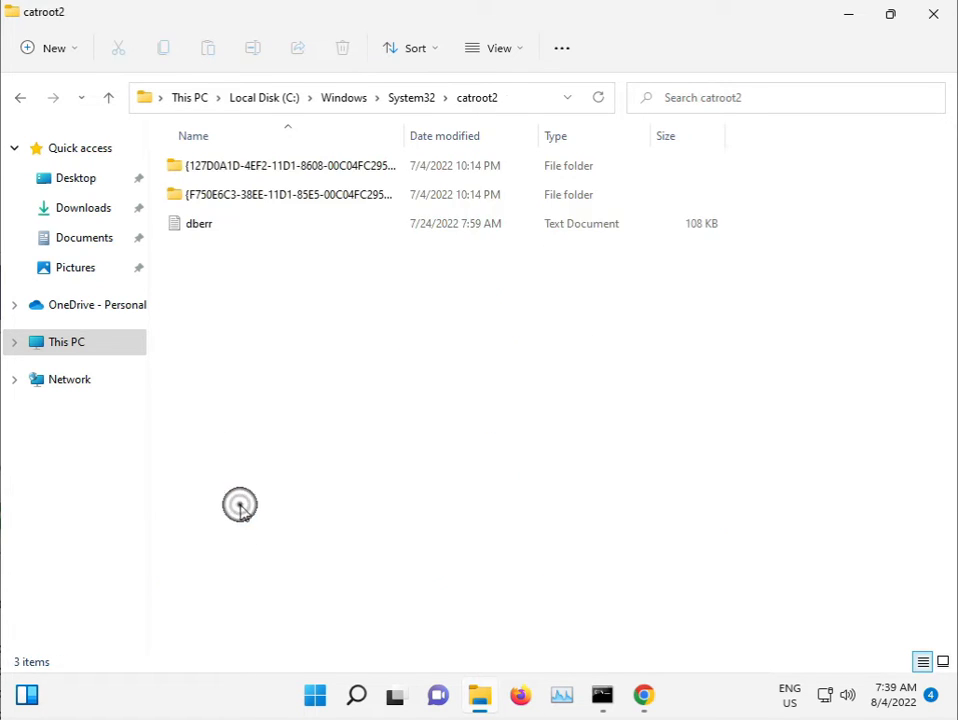
{"action": "left_click_drag", "start_coordinate": [240, 443], "coordinate": [257, 171]}
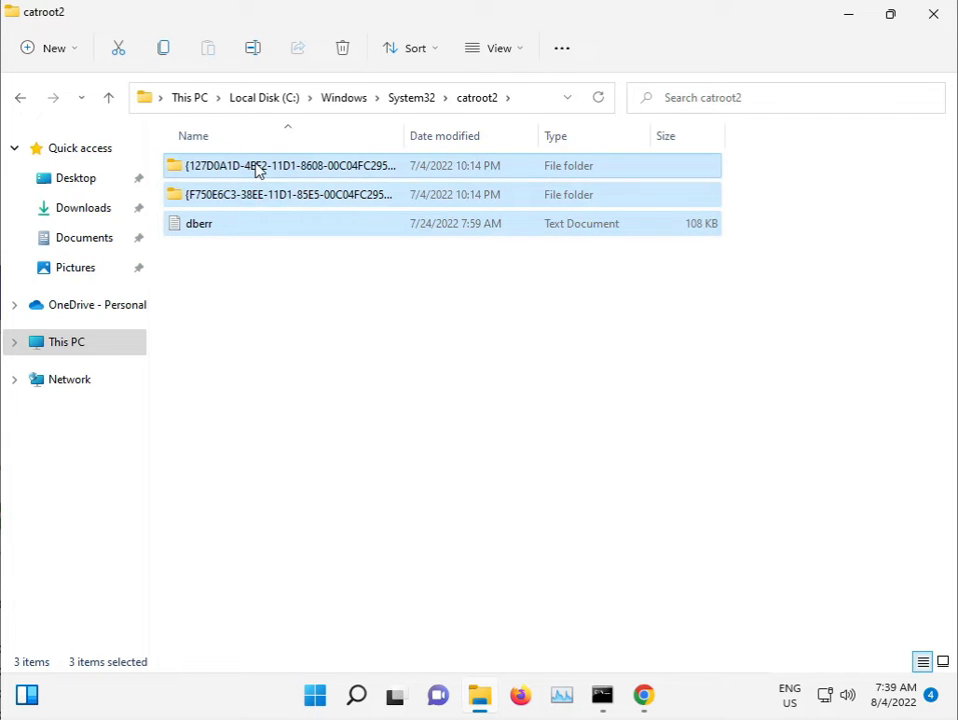
{"action": "key", "text": "shift+Delete"}
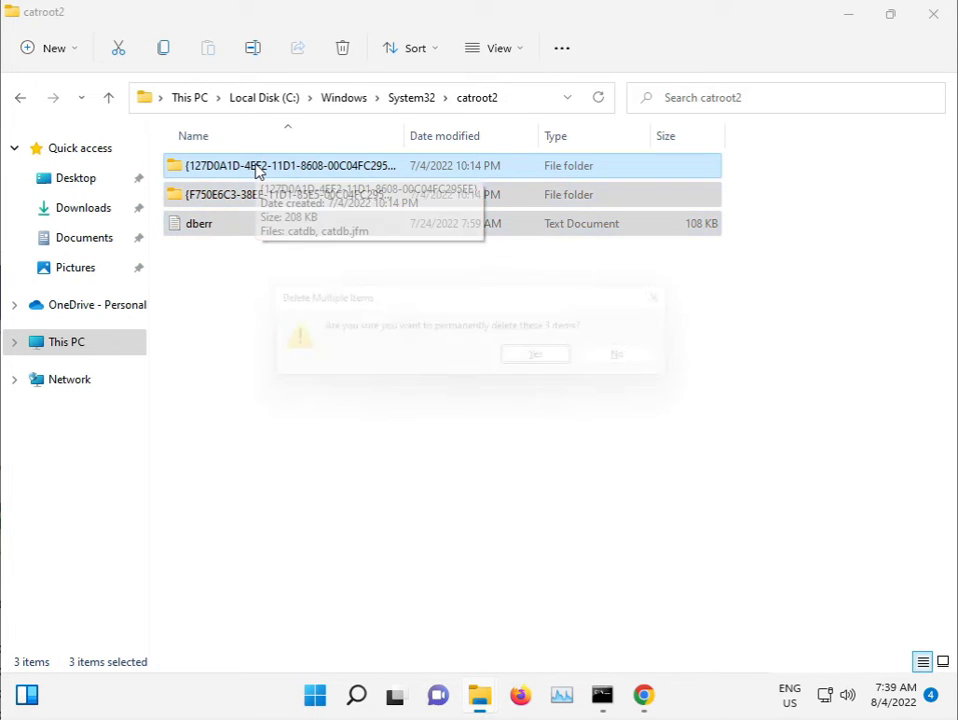
{"action": "key", "text": "Return"}
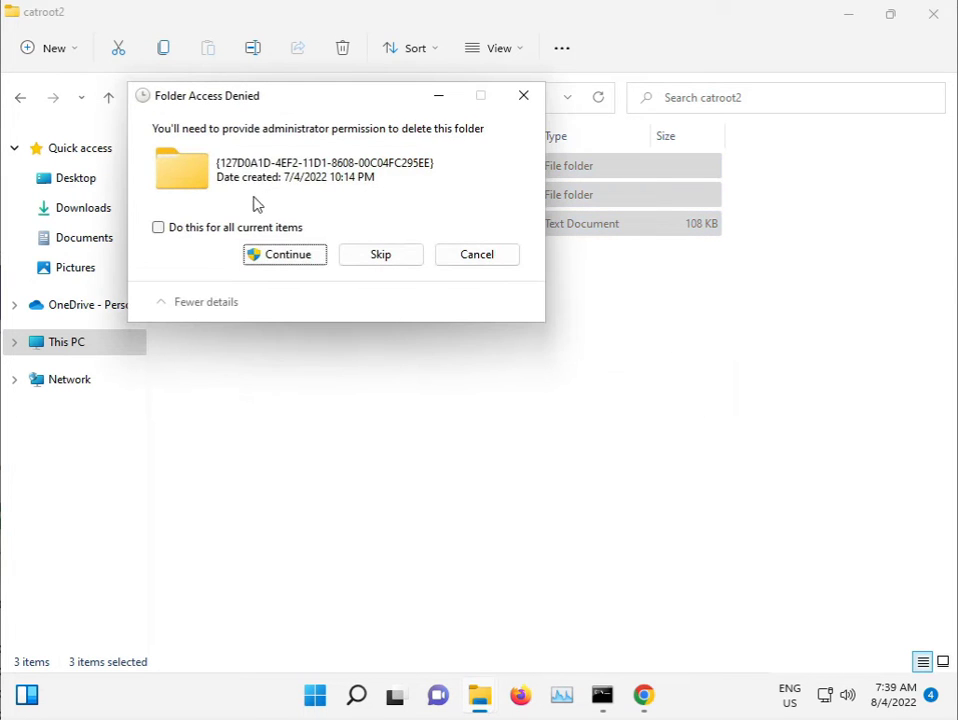
{"action": "left_click", "coordinate": [250, 224]}
{"action": "left_click", "coordinate": [294, 250]}
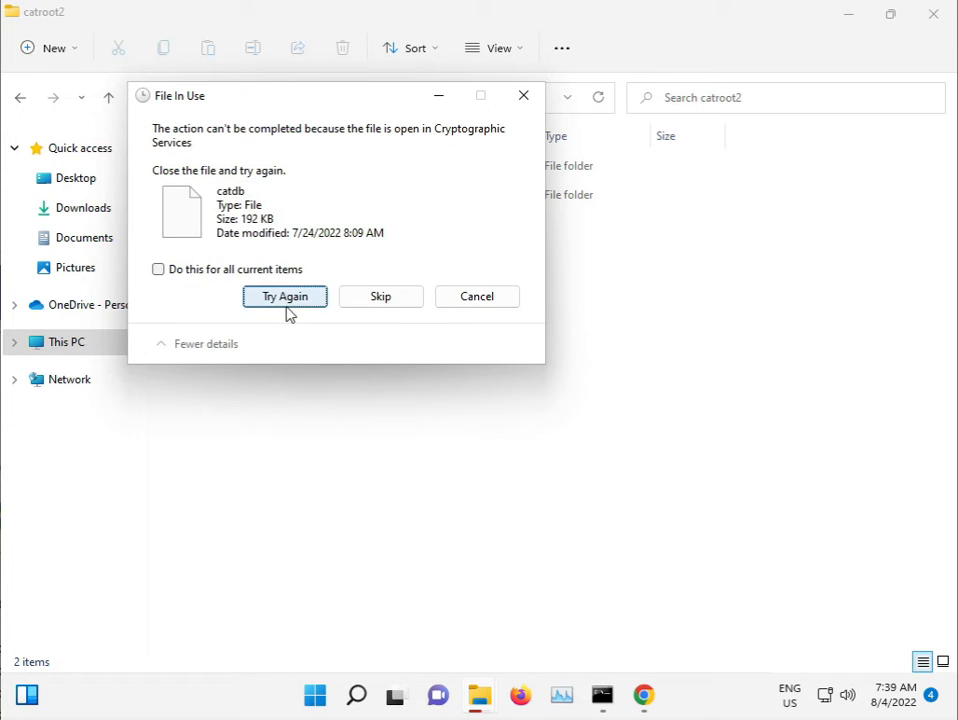
Skip the in-use catdb and other locked files, then return to System32
{"action": "left_click", "coordinate": [359, 297]}
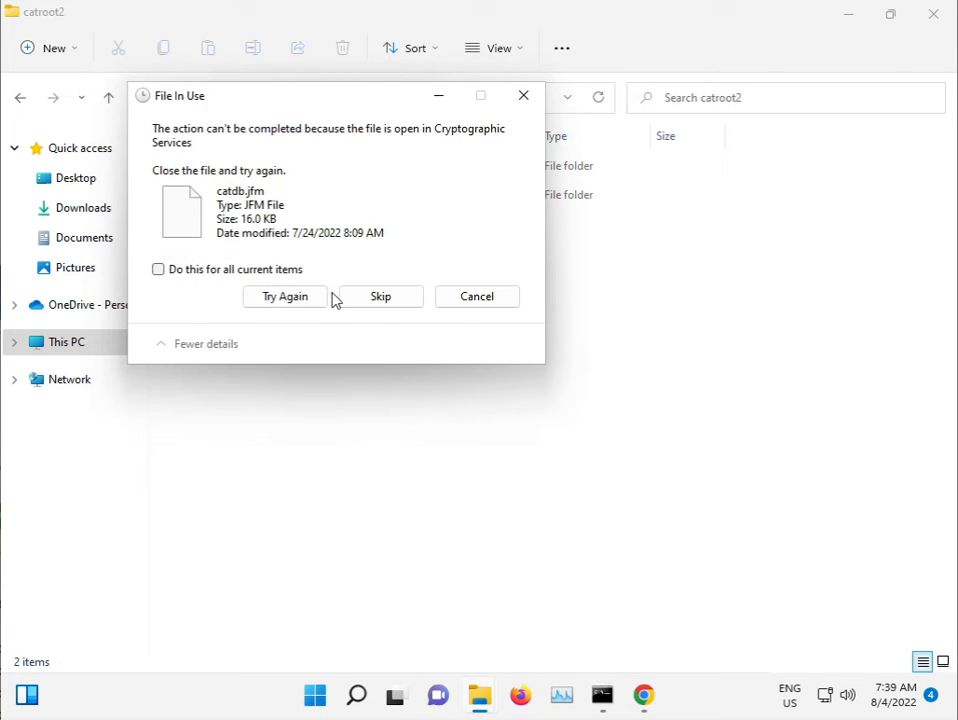
{"action": "left_click", "coordinate": [260, 272]}
{"action": "left_click", "coordinate": [363, 298]}
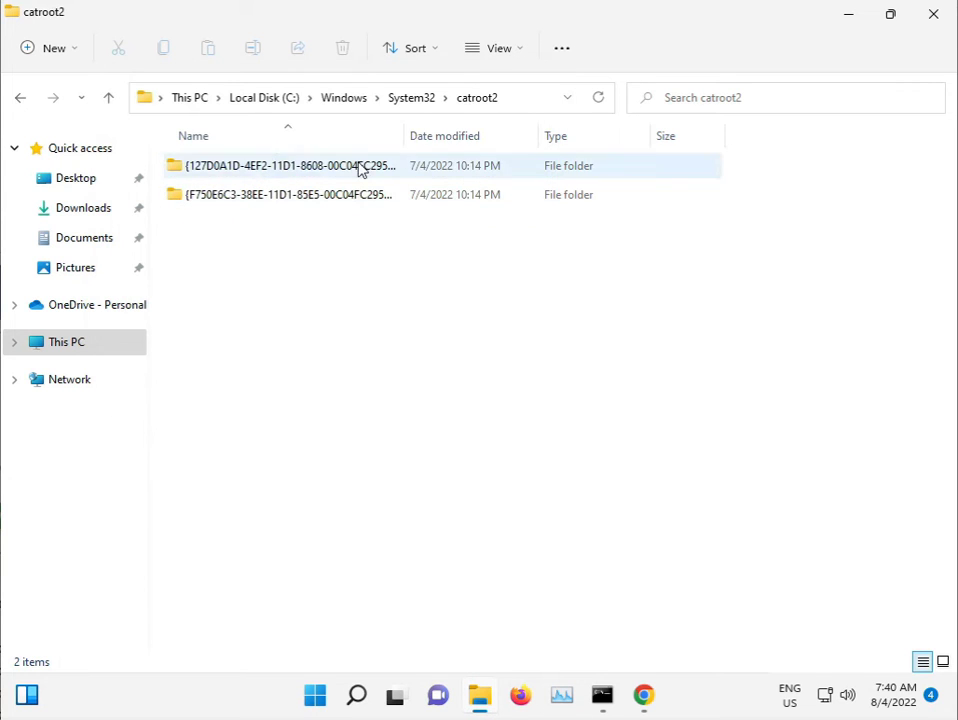
{"action": "left_click", "coordinate": [412, 100]}
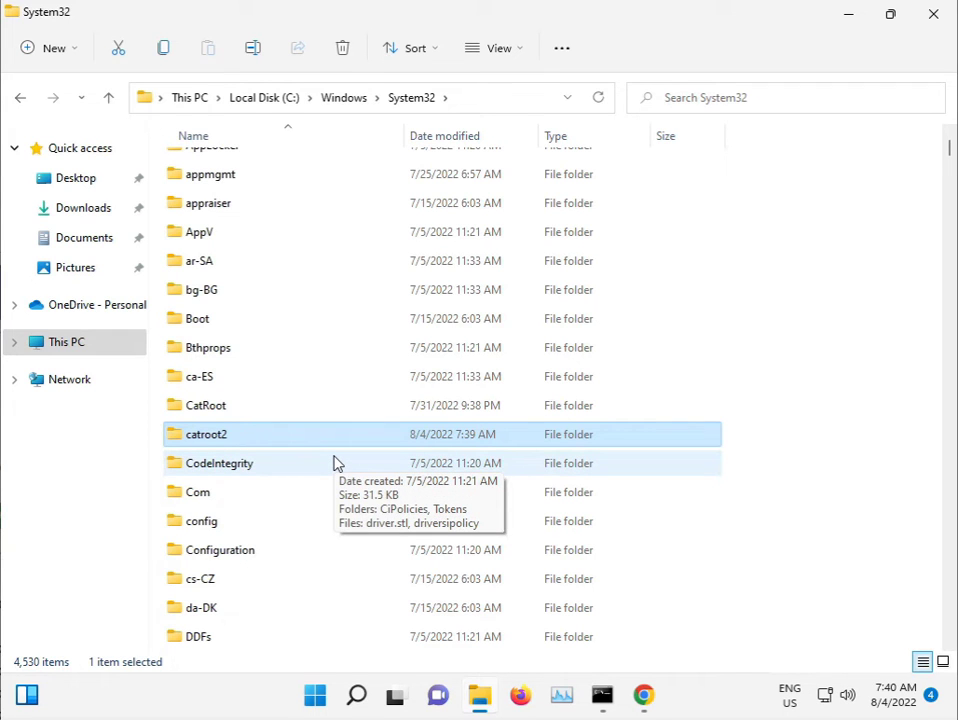
Scroll through the System32 folder listing
{"action": "scroll", "coordinate": [337, 463], "scroll_direction": "down", "scroll_amount": 1}
{"action": "scroll", "coordinate": [337, 463], "scroll_direction": "down", "scroll_amount": 18}
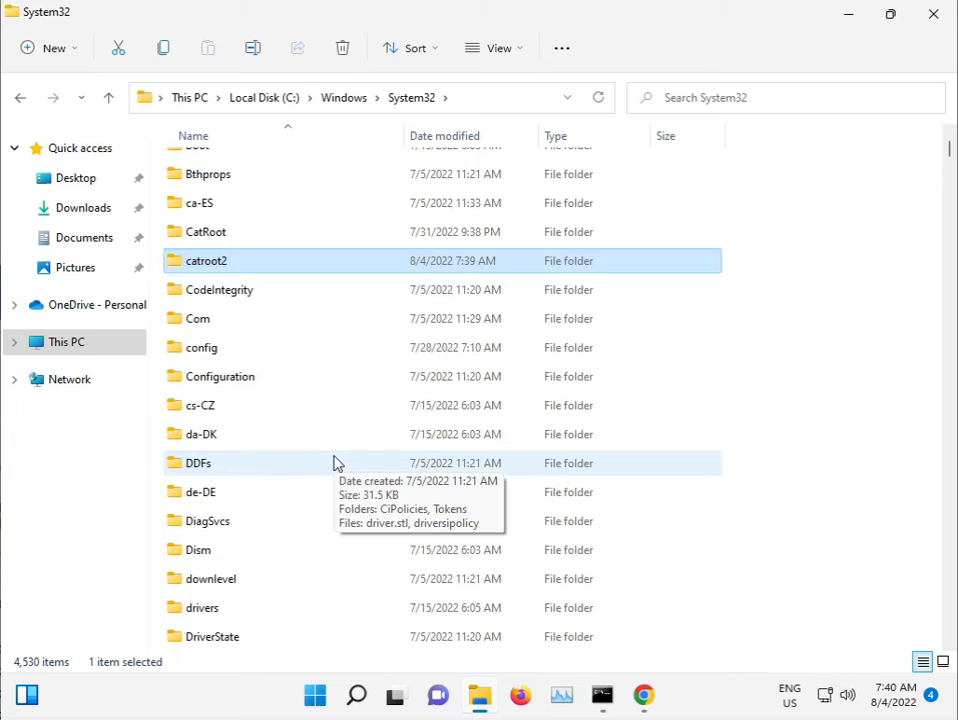
{"action": "scroll", "coordinate": [337, 463], "scroll_direction": "down", "scroll_amount": 9}
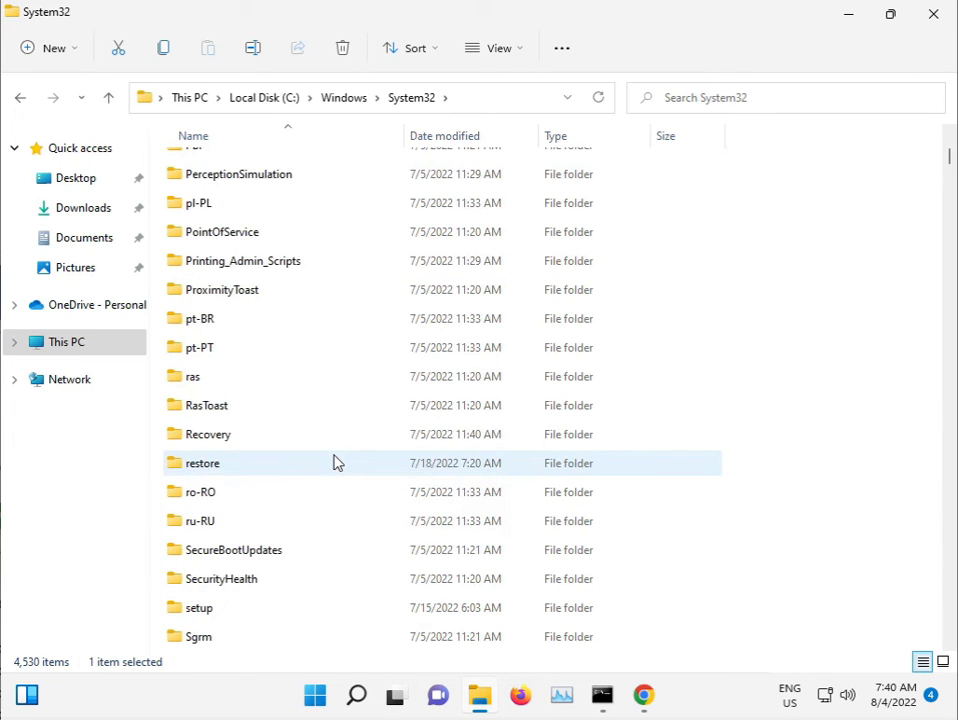
{"action": "scroll", "coordinate": [337, 463], "scroll_direction": "down", "scroll_amount": 2}
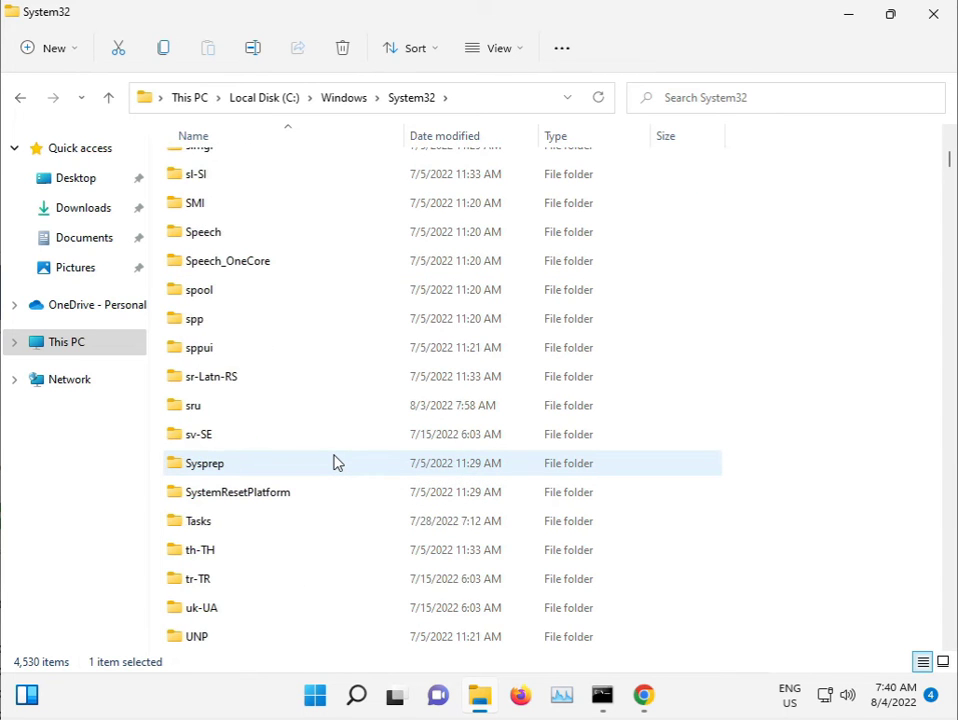
{"action": "scroll", "coordinate": [337, 463], "scroll_direction": "up", "scroll_amount": 4}
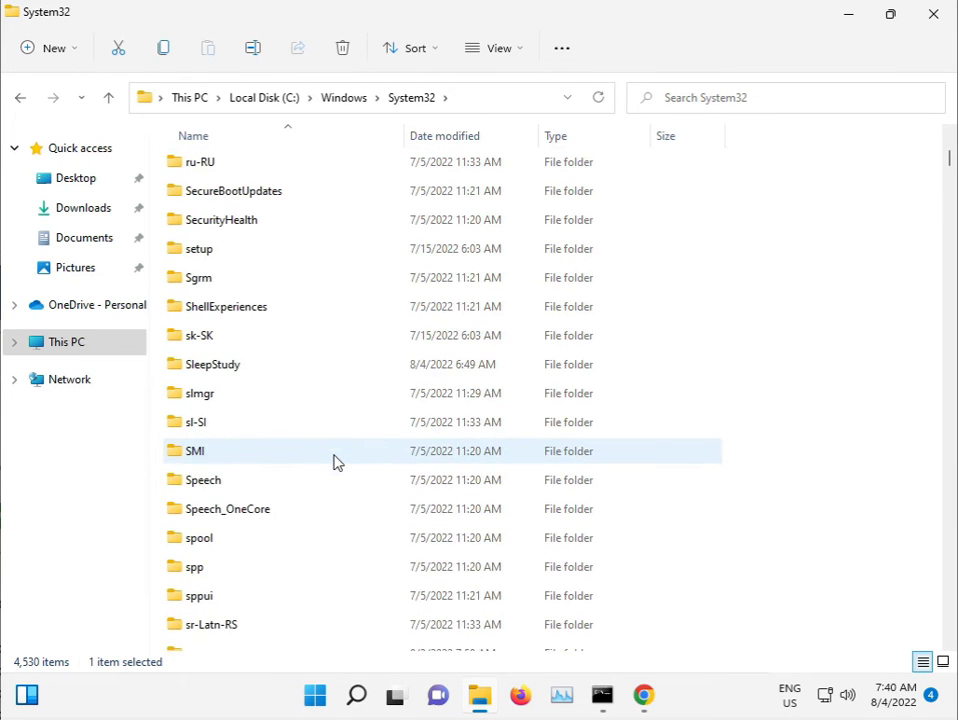
{"action": "scroll", "coordinate": [337, 463], "scroll_direction": "down", "scroll_amount": 1}
Browse System32's files by typing letters, moving through the sam, sce and setup entries
{"action": "left_click", "coordinate": [332, 458]}
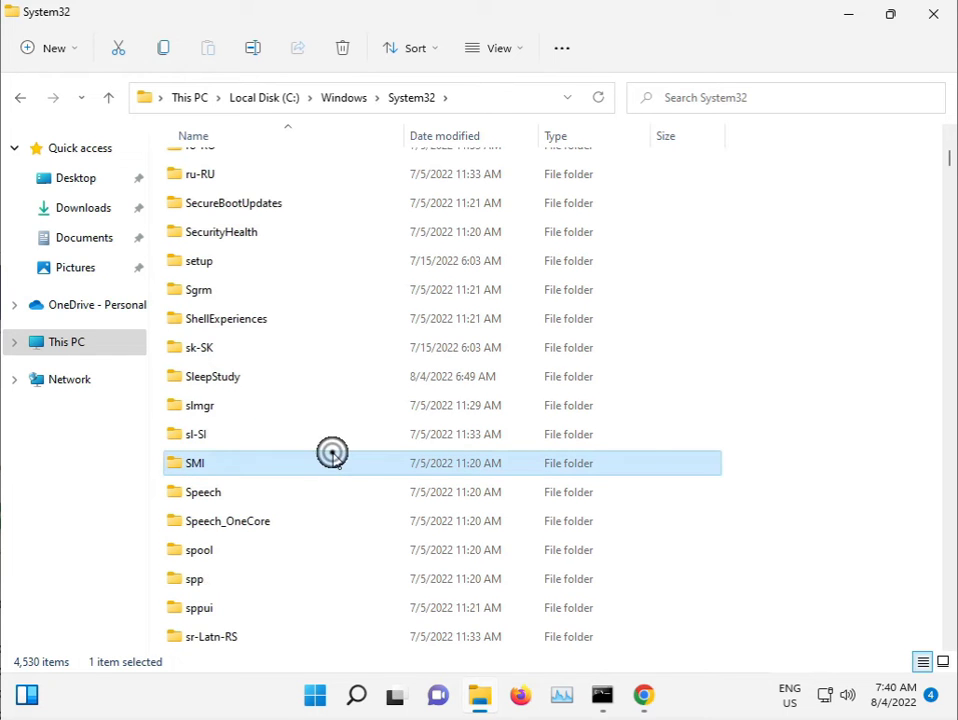
{"action": "key", "text": "d"}
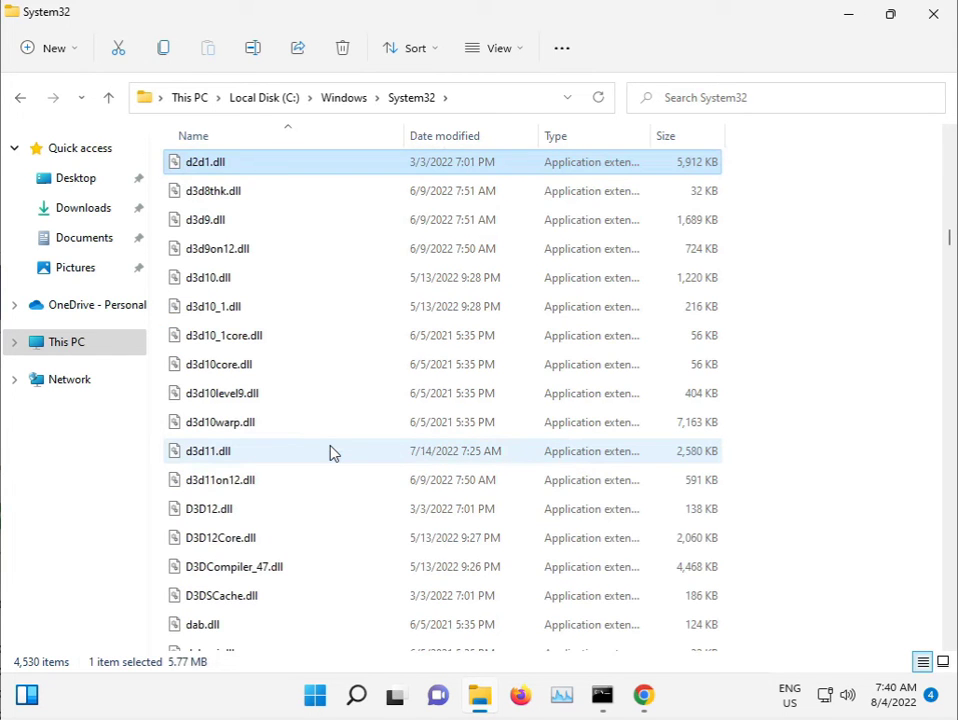
{"action": "type", "text": "3sam"}
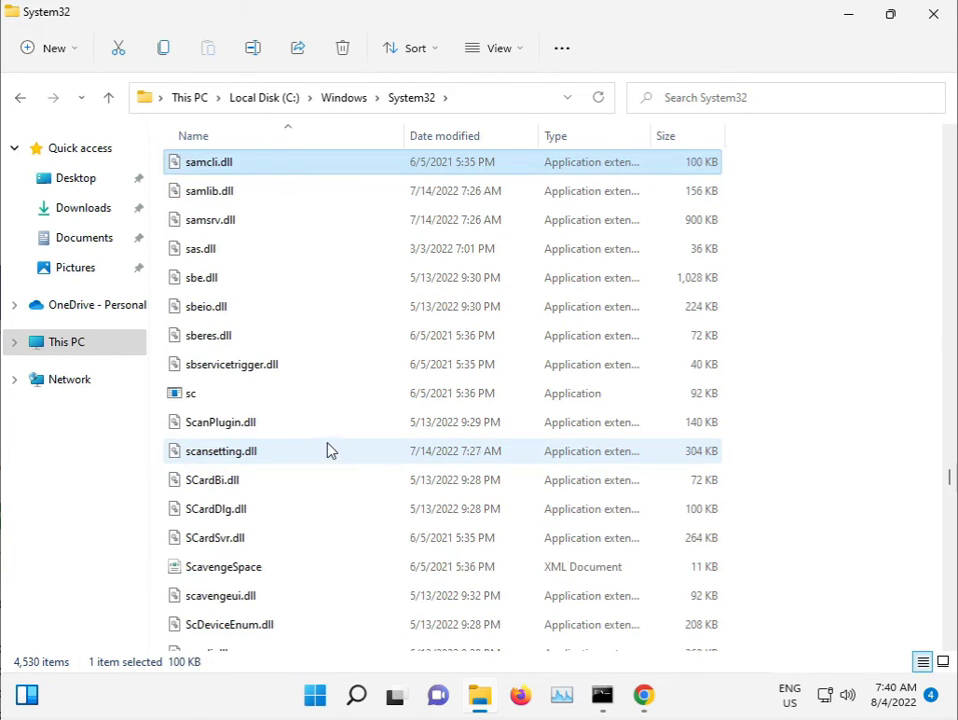
{"action": "key", "text": "Down"}
{"action": "key", "text": "Down"}
{"action": "key", "text": "Down"}
{"action": "key", "text": "Down"}
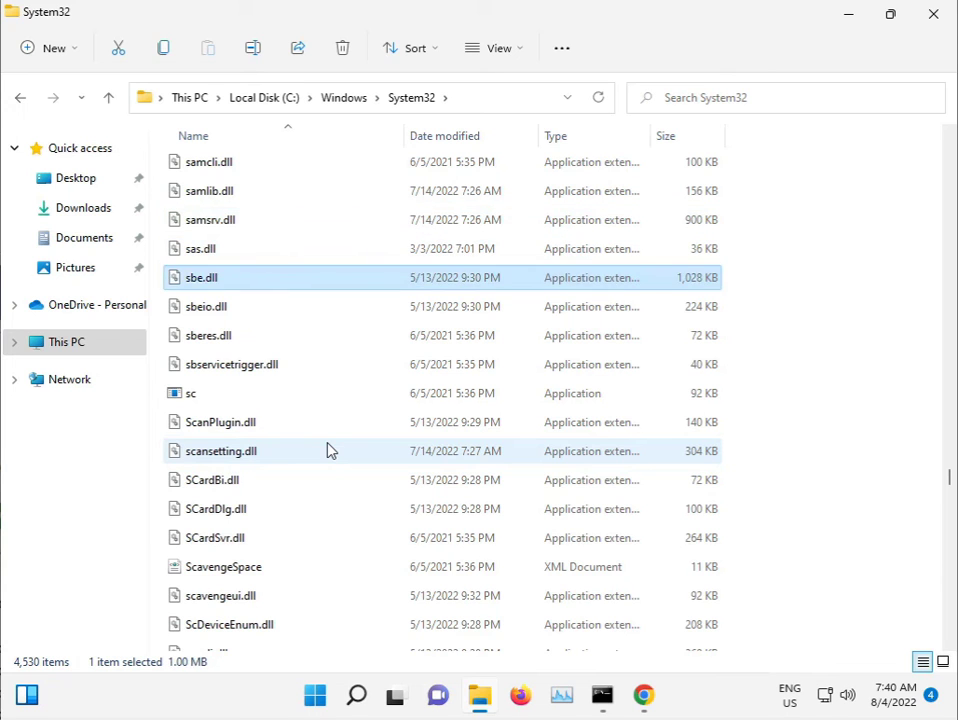
{"action": "key", "text": "Page_Down"}
{"action": "type", "text": "sce"}
{"action": "key", "text": "Down"}
{"action": "key", "text": "Down"}
{"action": "key", "text": "Down"}
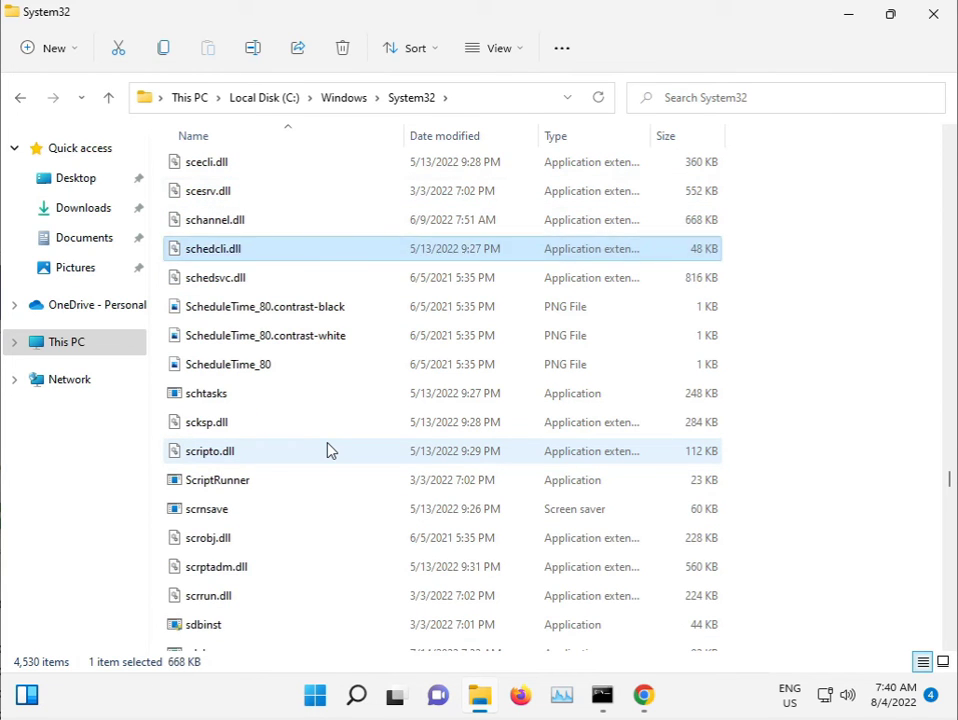
{"action": "type", "text": "sdi"}
{"action": "key", "text": "Down"}
{"action": "key", "text": "Down"}
{"action": "key", "text": "Down"}
{"action": "key", "text": "Down"}
{"action": "key", "text": "Down"}
{"action": "key", "text": "Down"}
{"action": "key", "text": "Down"}
{"action": "key", "text": "Down"}
{"action": "key", "text": "Down"}
{"action": "key", "text": "Down"}
{"action": "key", "text": "Down"}
{"action": "key", "text": "Down"}
{"action": "key", "text": "Down"}
{"action": "key", "text": "Down"}
{"action": "key", "text": "Down"}
{"action": "key", "text": "Down"}
{"action": "key", "text": "Down"}
{"action": "key", "text": "Down"}
{"action": "key", "text": "Down"}
{"action": "key", "text": "Down"}
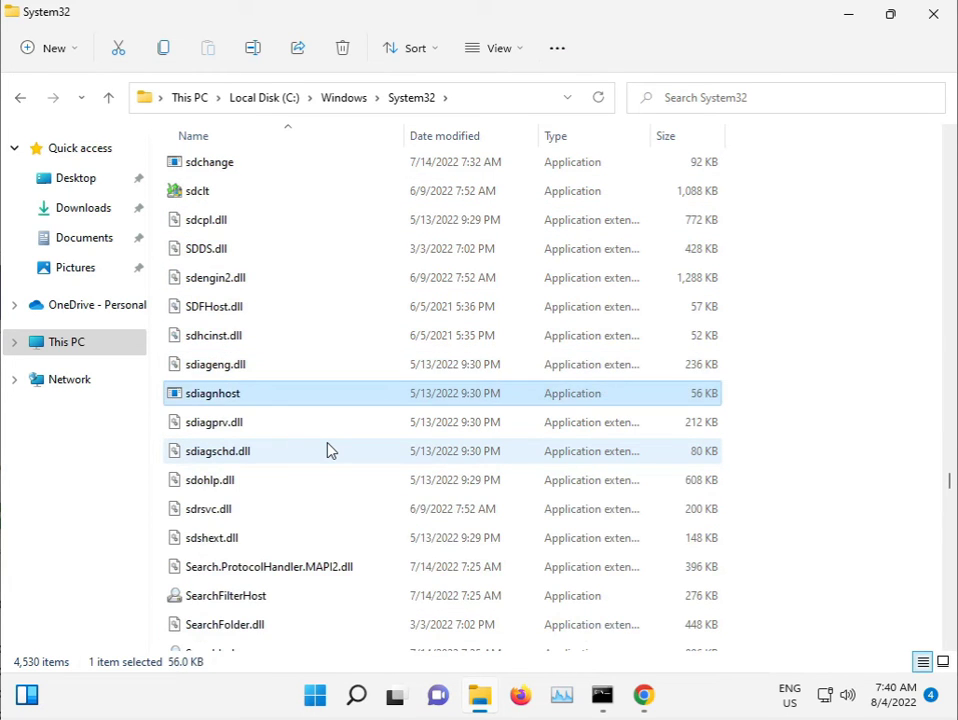
{"action": "key", "text": "Down"}
{"action": "key", "text": "Down"}
{"action": "key", "text": "Down"}
{"action": "key", "text": "Down"}
{"action": "key", "text": "Down"}
{"action": "key", "text": "Down"}
{"action": "key", "text": "Down"}
{"action": "key", "text": "Down"}
{"action": "key", "text": "Down"}
{"action": "key", "text": "Down"}
{"action": "key", "text": "Down"}
{"action": "key", "text": "Down"}
{"action": "key", "text": "Down"}
{"action": "key", "text": "Down"}
{"action": "key", "text": "Down"}
{"action": "key", "text": "Down"}
{"action": "key", "text": "Down"}
{"action": "key", "text": "Down"}
{"action": "key", "text": "Down"}
{"action": "key", "text": "Down"}
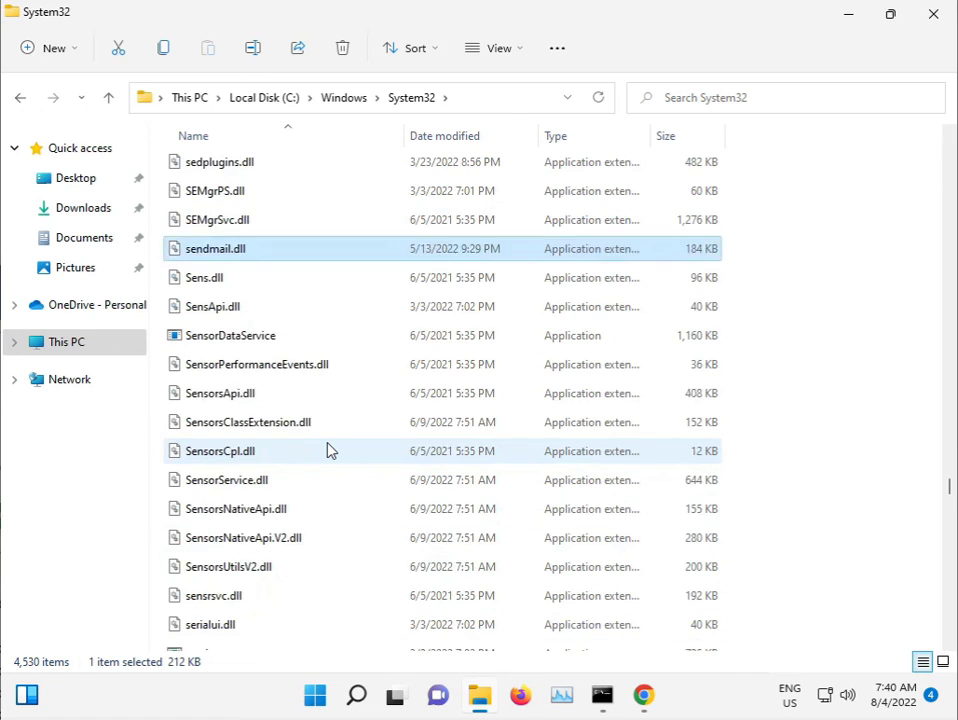
{"action": "key", "text": "Down"}
{"action": "key", "text": "Down"}
{"action": "key", "text": "Down"}
{"action": "key", "text": "Down"}
{"action": "key", "text": "Down"}
{"action": "key", "text": "Down"}
{"action": "key", "text": "Down"}
{"action": "key", "text": "Down"}
{"action": "key", "text": "Down"}
{"action": "key", "text": "Down"}
{"action": "key", "text": "Down"}
{"action": "key", "text": "Down"}
{"action": "key", "text": "Down"}
{"action": "key", "text": "Down"}
{"action": "key", "text": "Down"}
{"action": "key", "text": "Down"}
{"action": "key", "text": "Down"}
{"action": "key", "text": "Down"}
{"action": "key", "text": "Down"}
{"action": "key", "text": "Down"}
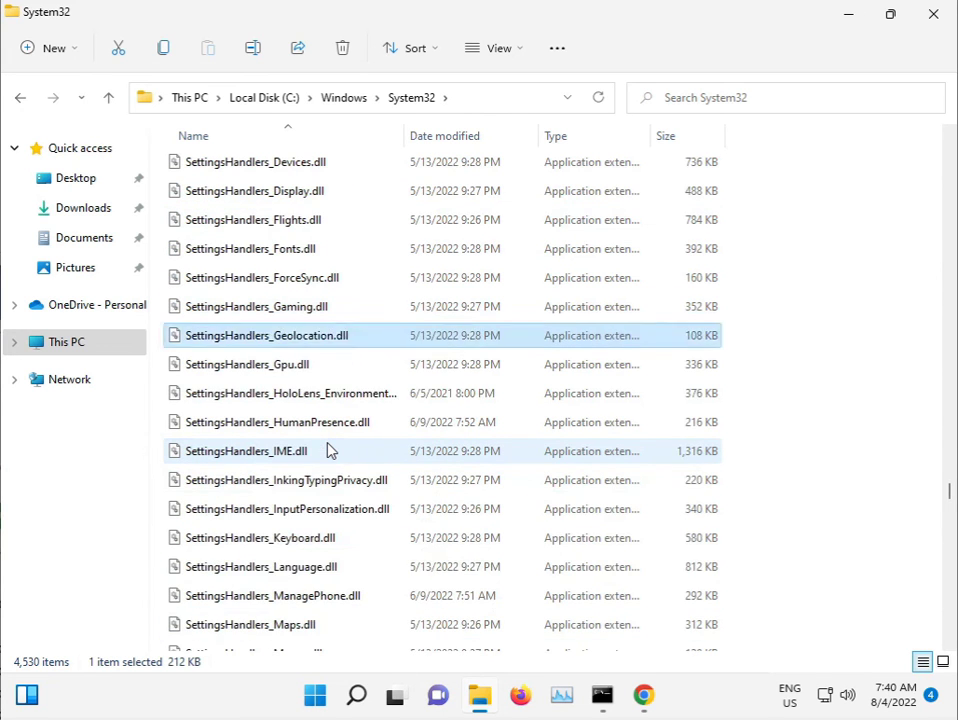
{"action": "key", "text": "Down"}
{"action": "key", "text": "Down"}
{"action": "key", "text": "Down"}
{"action": "key", "text": "Down"}
{"action": "key", "text": "Down"}
{"action": "key", "text": "Down"}
{"action": "key", "text": "Down"}
{"action": "key", "text": "Down"}
{"action": "key", "text": "Down"}
{"action": "key", "text": "Down"}
{"action": "key", "text": "Down"}
{"action": "key", "text": "Down"}
{"action": "key", "text": "Down"}
{"action": "key", "text": "Down"}
{"action": "key", "text": "Down"}
{"action": "key", "text": "Down"}
{"action": "key", "text": "Down"}
{"action": "key", "text": "Down"}
{"action": "key", "text": "Down"}
{"action": "key", "text": "Down"}
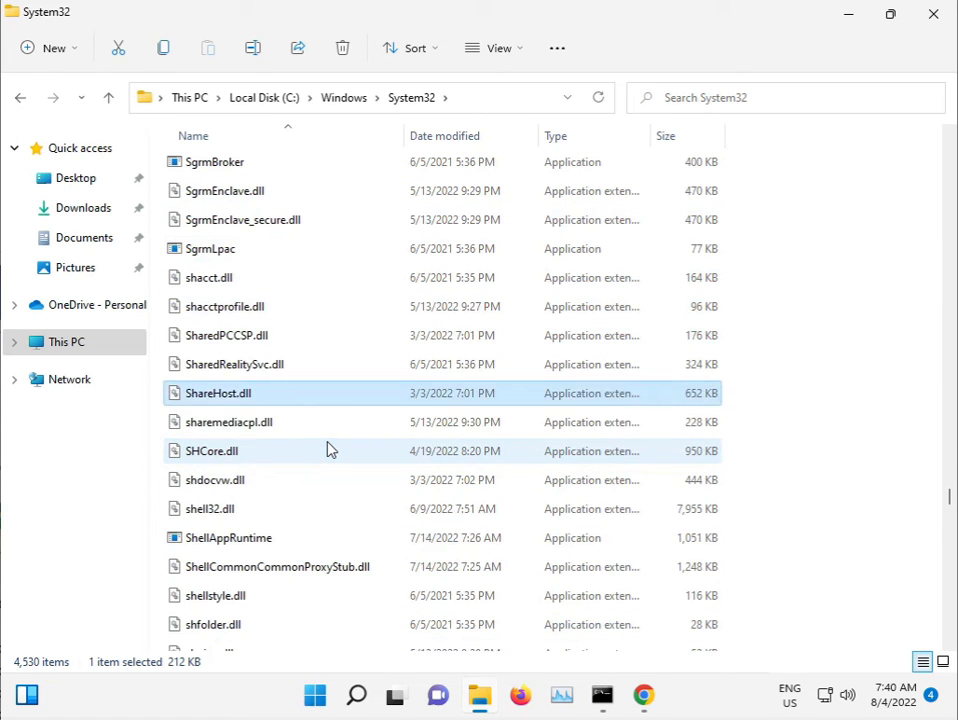
Go up to the Windows folder and open SoftwareDistribution
{"action": "left_click", "coordinate": [352, 99]}
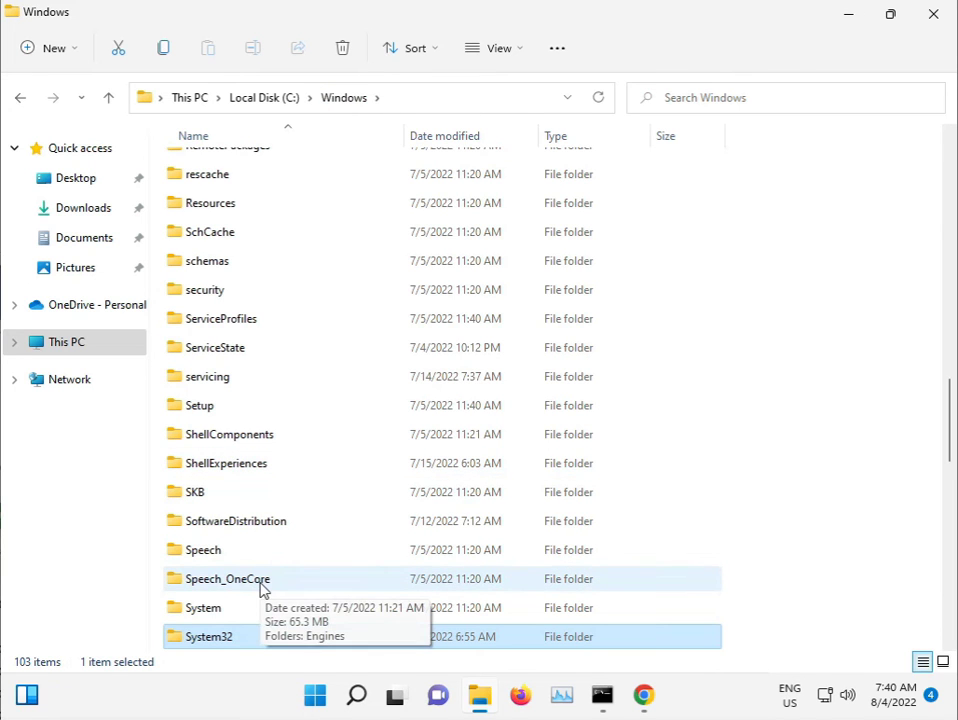
{"action": "key", "text": "Down"}
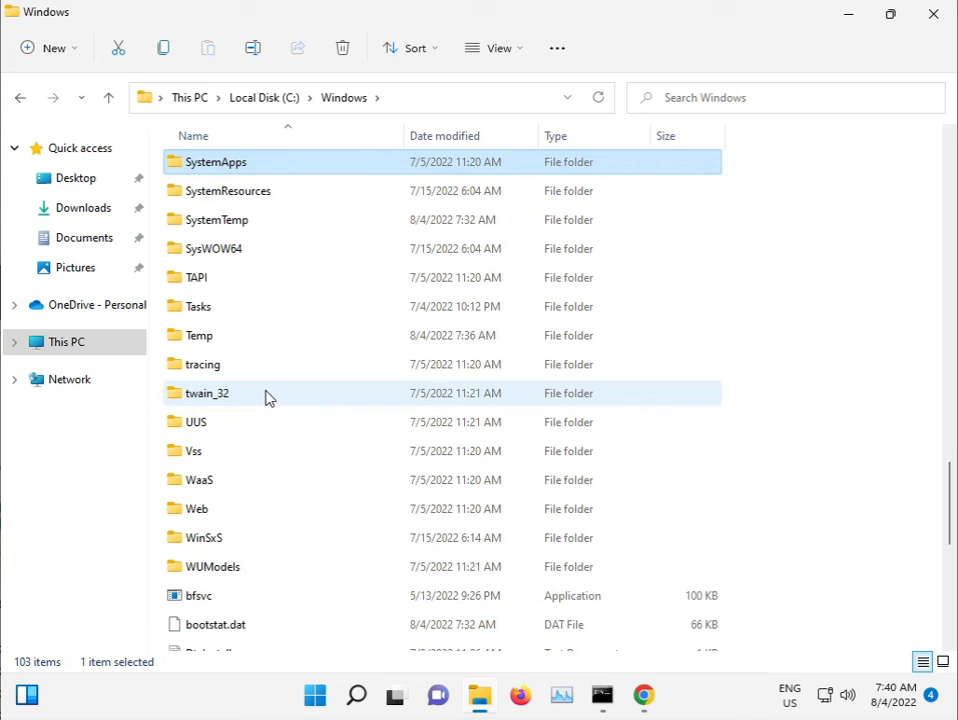
{"action": "key", "text": "Down"}
{"action": "key", "text": "Down"}
{"action": "key", "text": "Down"}
{"action": "scroll", "coordinate": [272, 366], "scroll_direction": "up", "scroll_amount": 1}
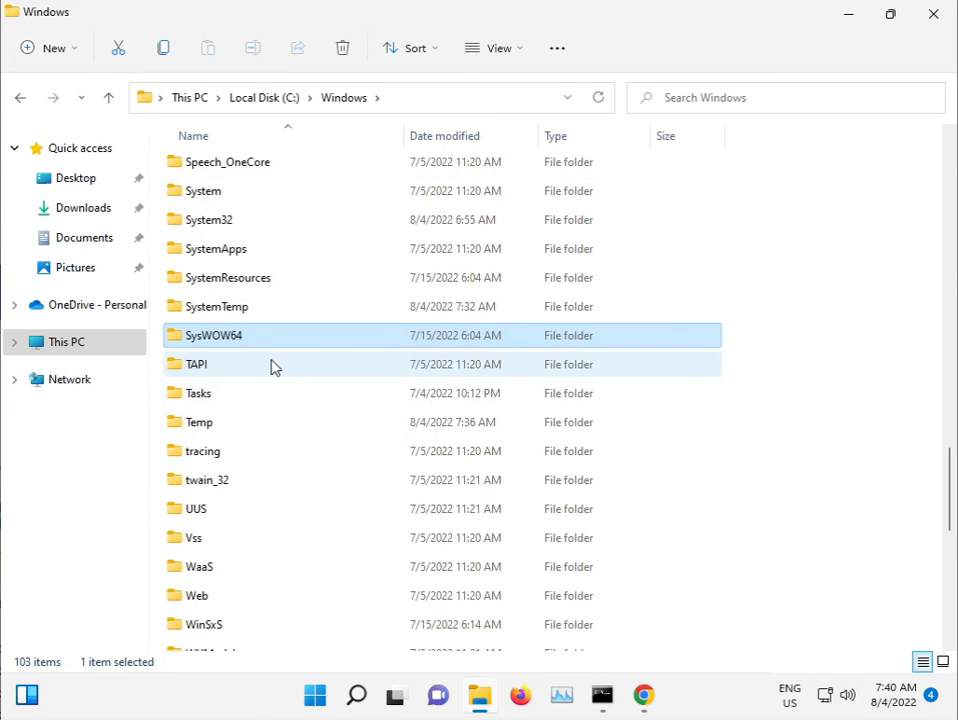
{"action": "scroll", "coordinate": [272, 366], "scroll_direction": "up", "scroll_amount": 3}
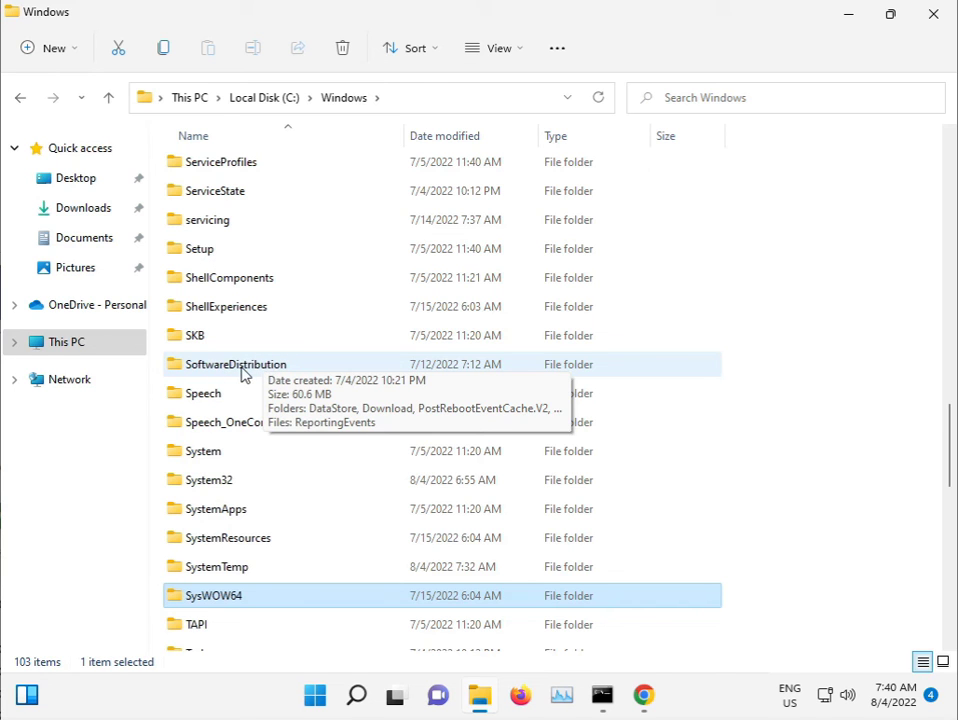
{"action": "double_click", "coordinate": [247, 370]}
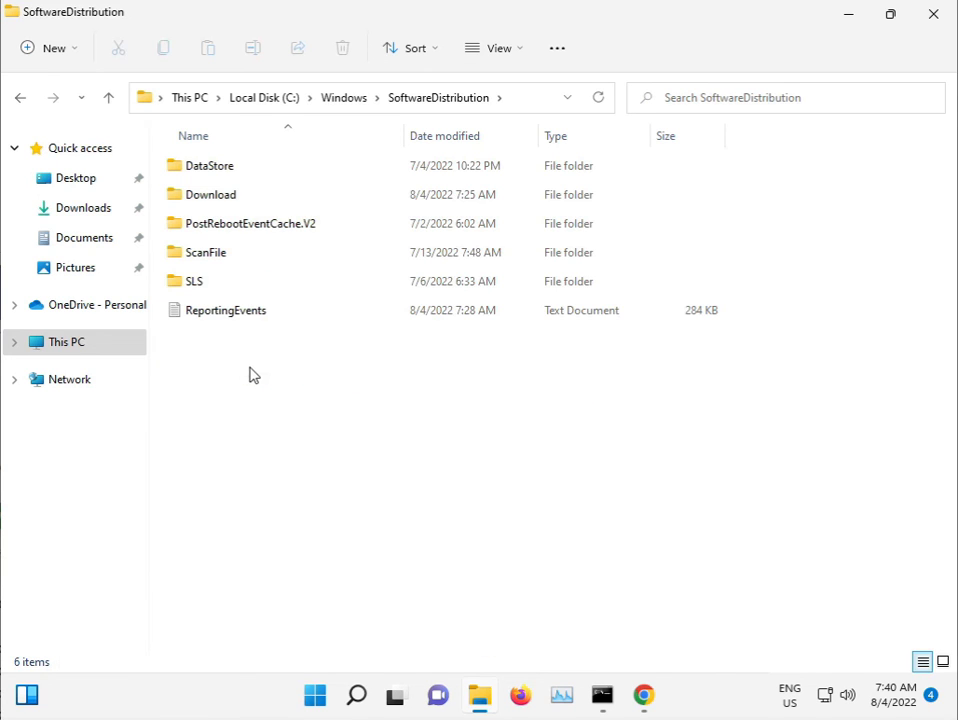
Permanently delete all six SoftwareDistribution items, skipping those in use, then close File Explorer
{"action": "left_click_drag", "start_coordinate": [260, 390], "coordinate": [247, 166]}
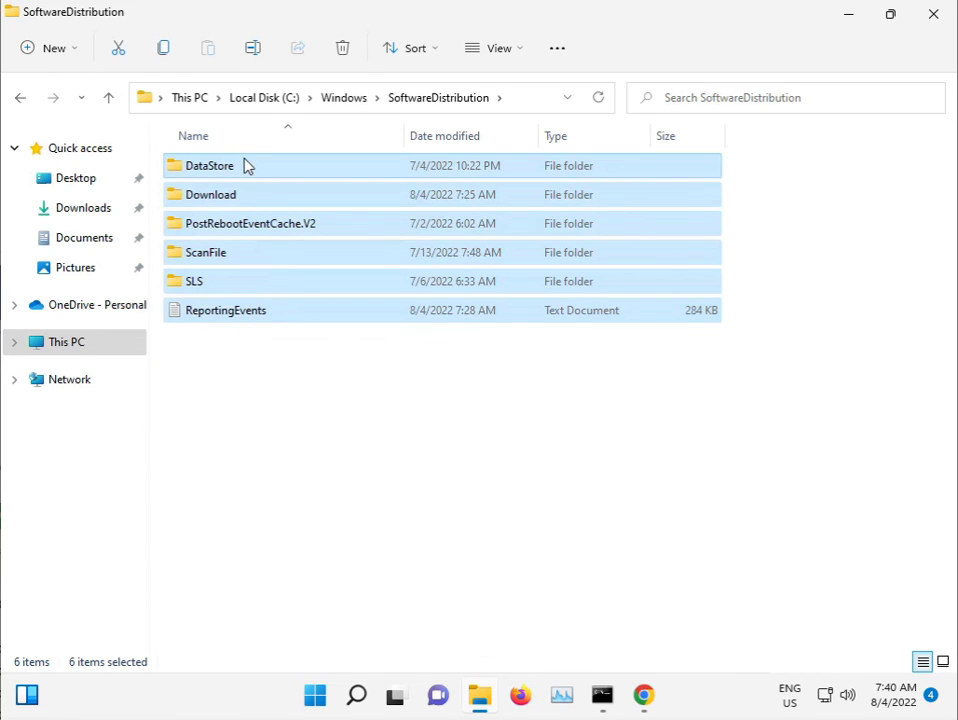
{"action": "key", "text": "shift+Delete"}
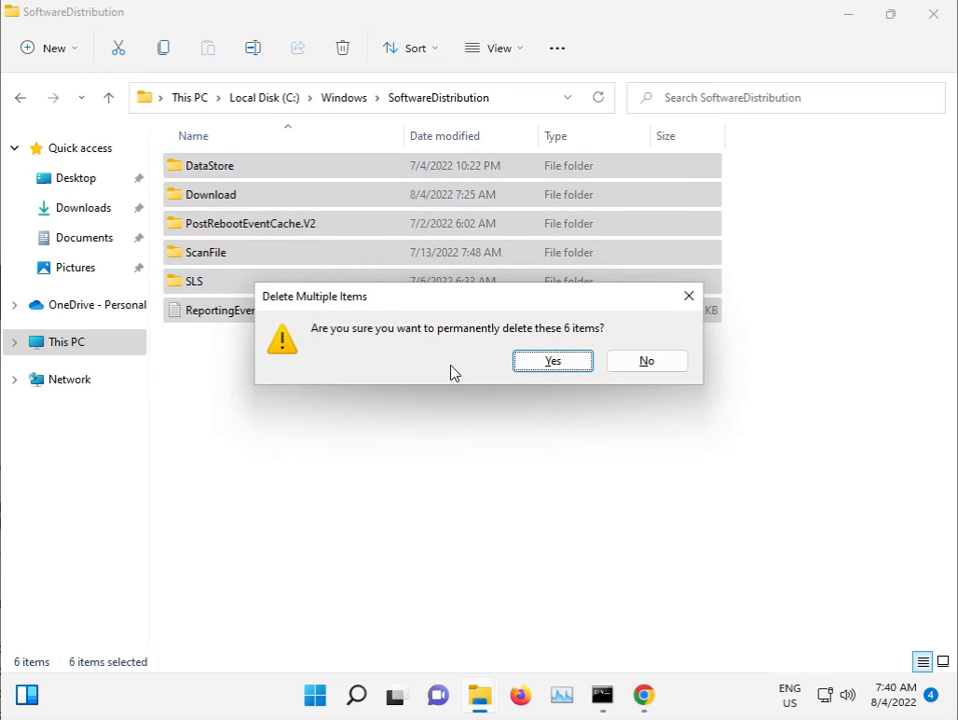
{"action": "left_click", "coordinate": [546, 362]}
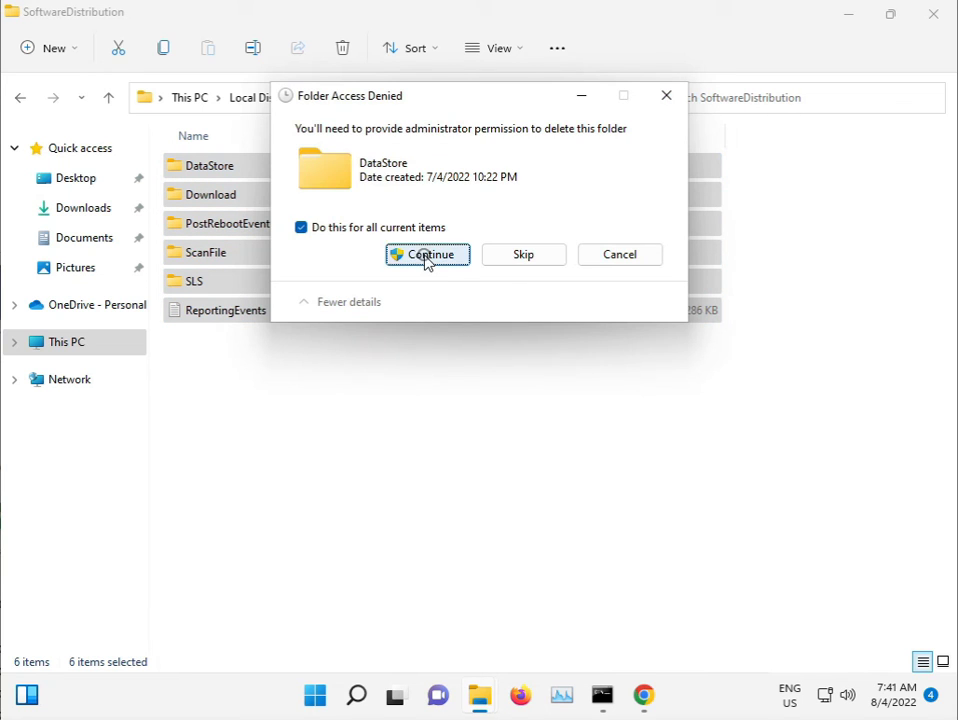
{"action": "left_click", "coordinate": [423, 259]}
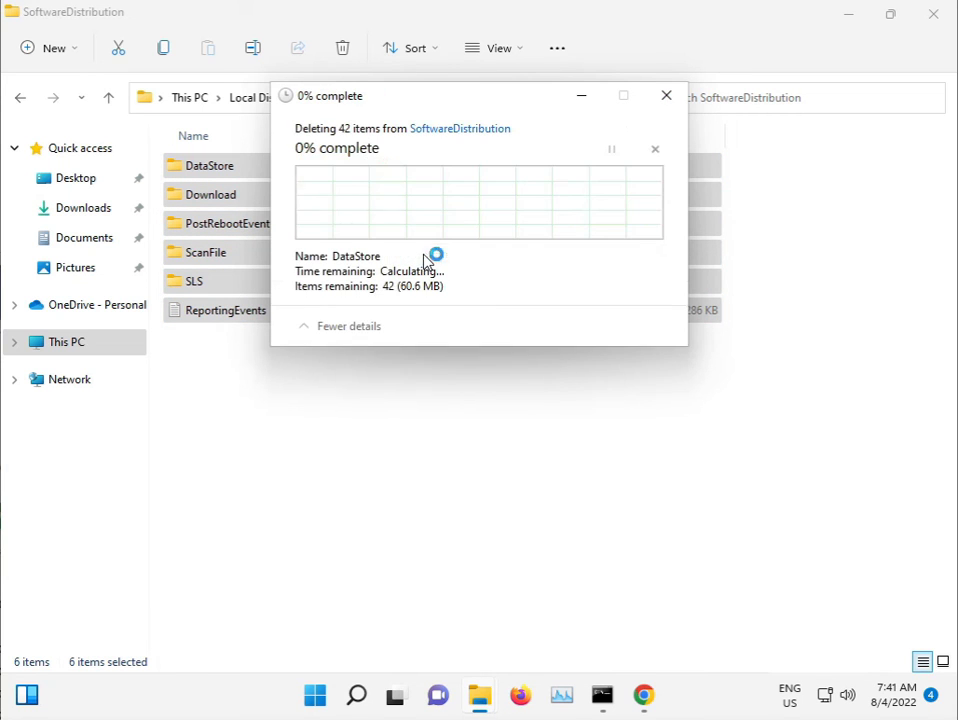
{"action": "left_click", "coordinate": [321, 258]}
{"action": "left_click", "coordinate": [528, 289]}
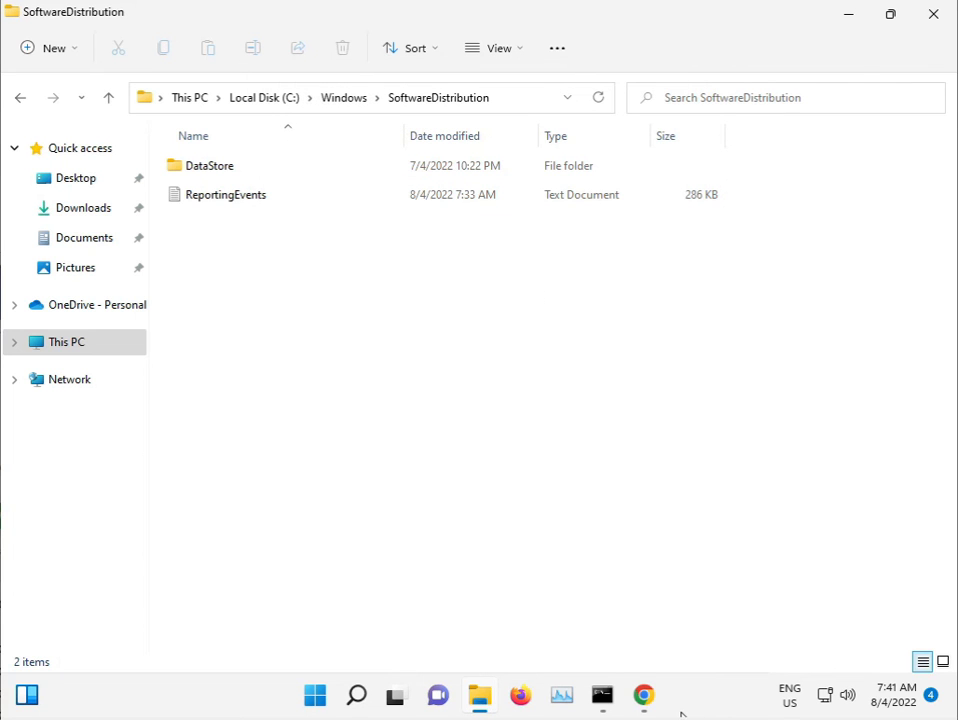
{"action": "left_click", "coordinate": [926, 21]}
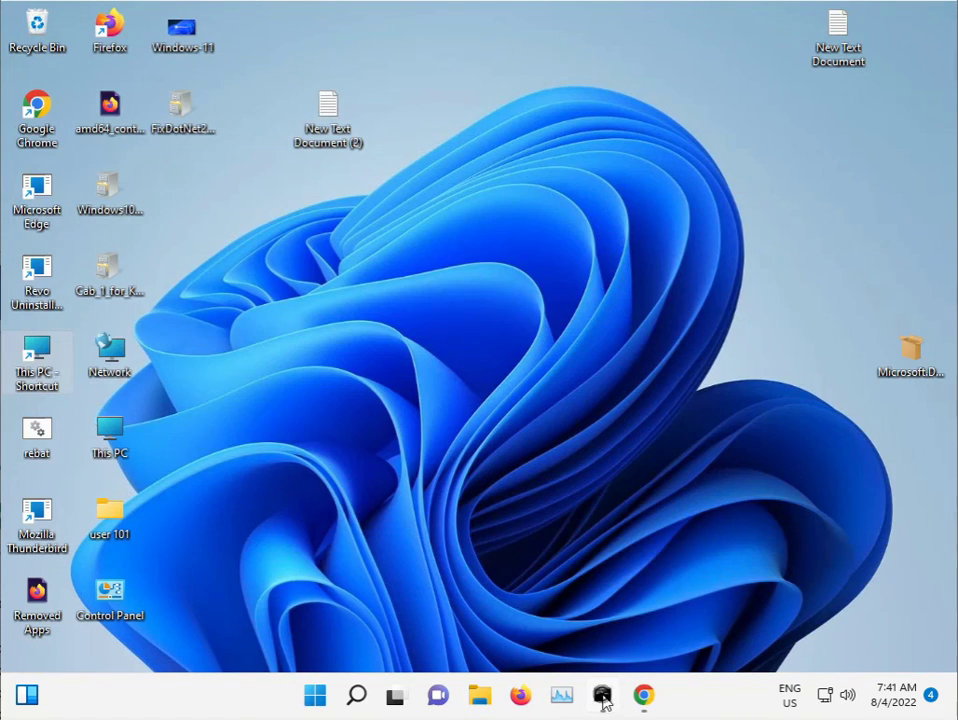
Restore the administrator Command Prompt window running sfc /scannow from the taskbar
{"action": "left_click", "coordinate": [602, 697]}
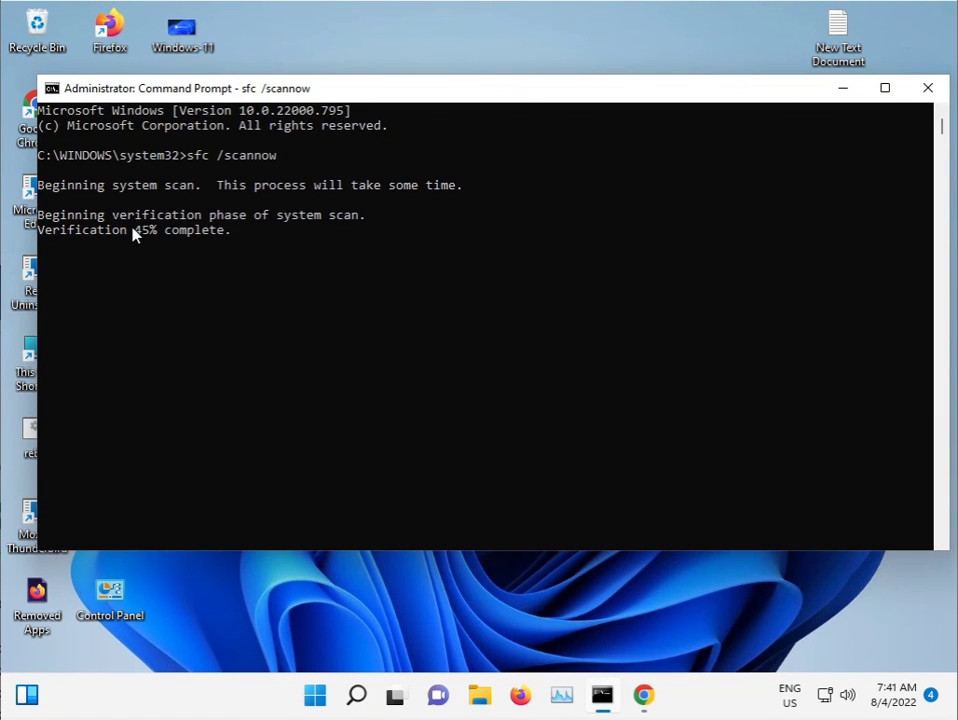